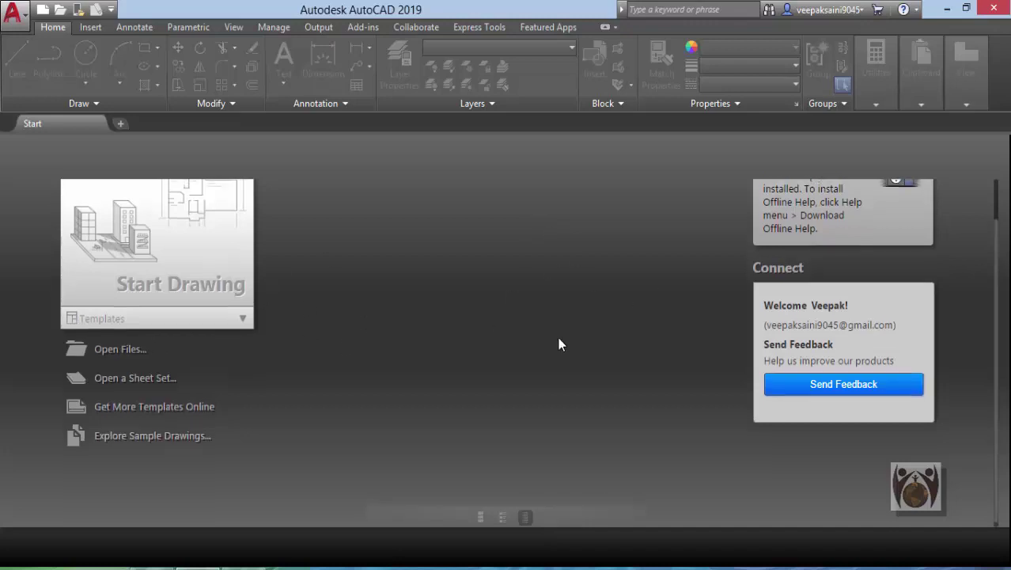
Glance at the templates list, create blank Drawing2, and switch back to the Start tab
scroll(559, 344, "up", 2)
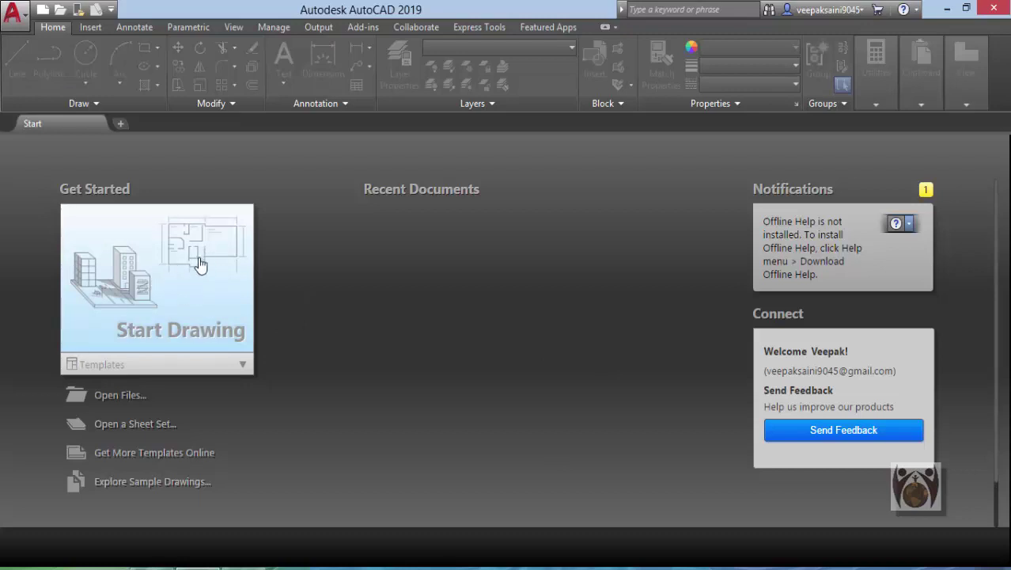
left_click(242, 364)
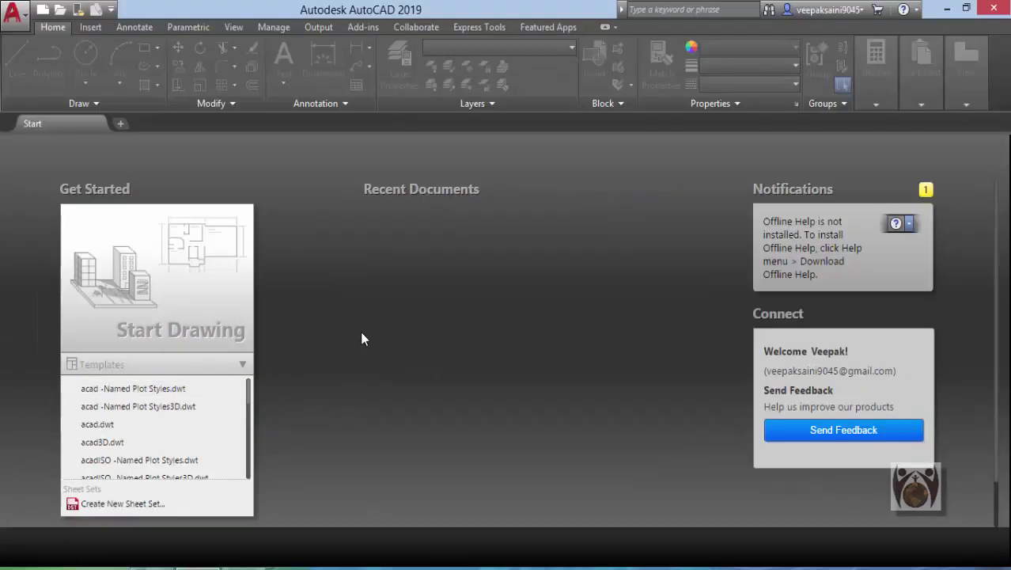
left_click(360, 332)
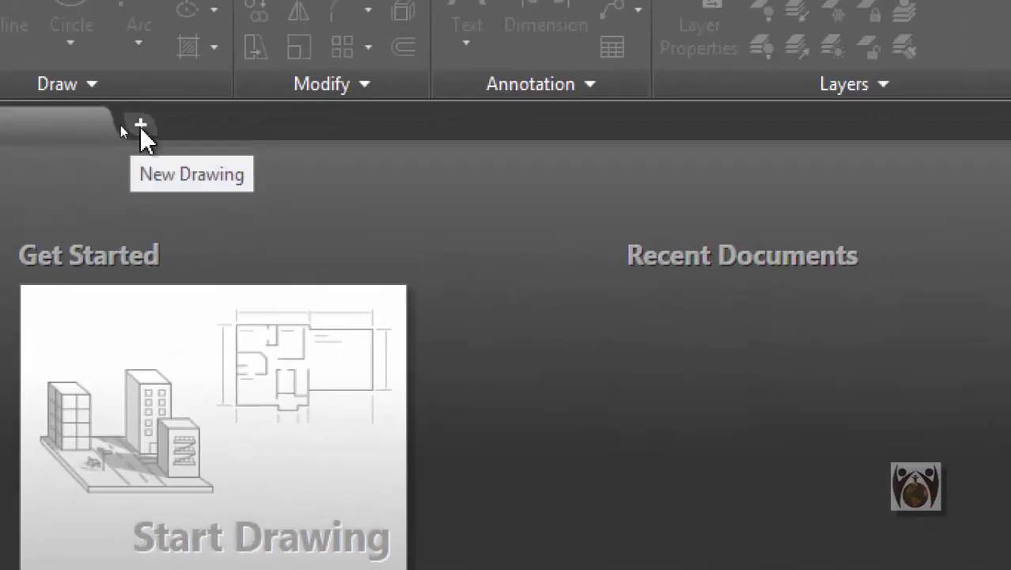
left_click(141, 125)
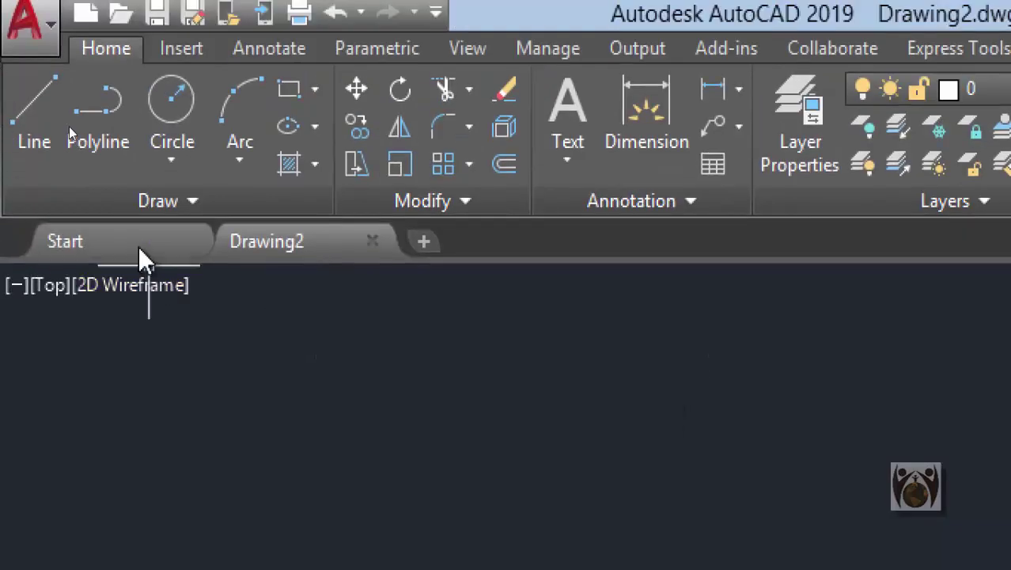
left_click(139, 249)
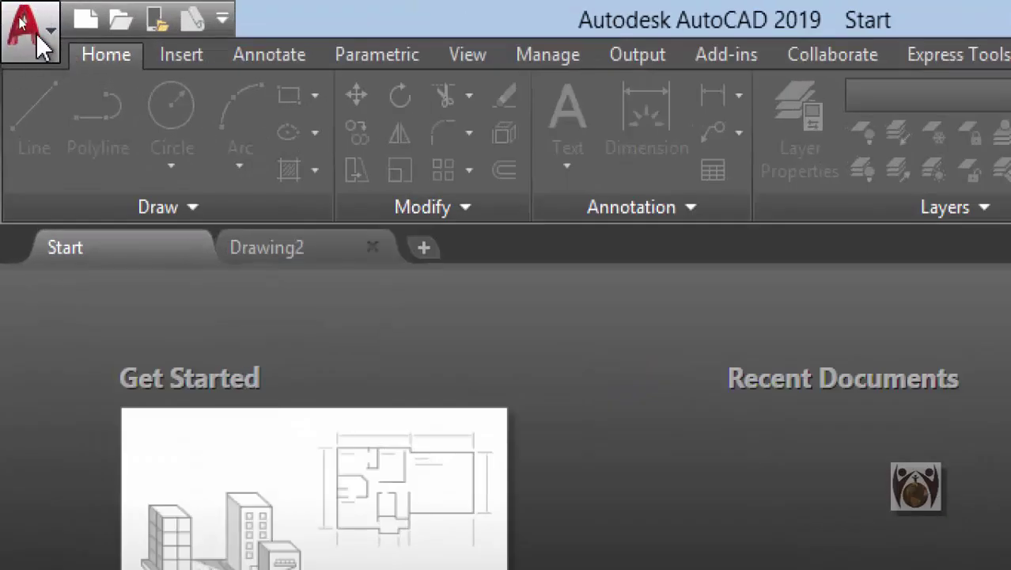
Create Drawing3 from the acad template through the Application menu's New command
left_click(19, 20)
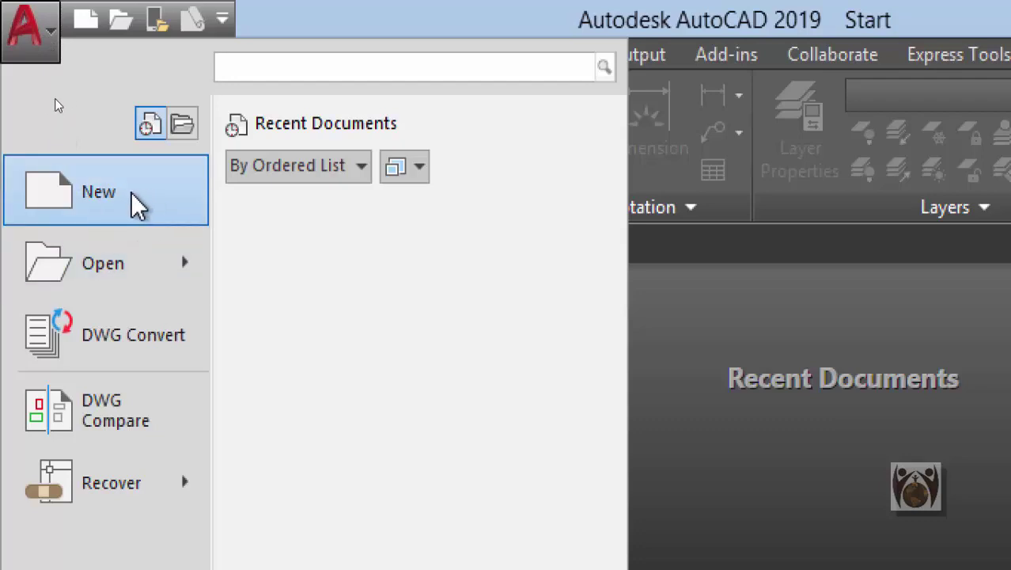
left_click(91, 191)
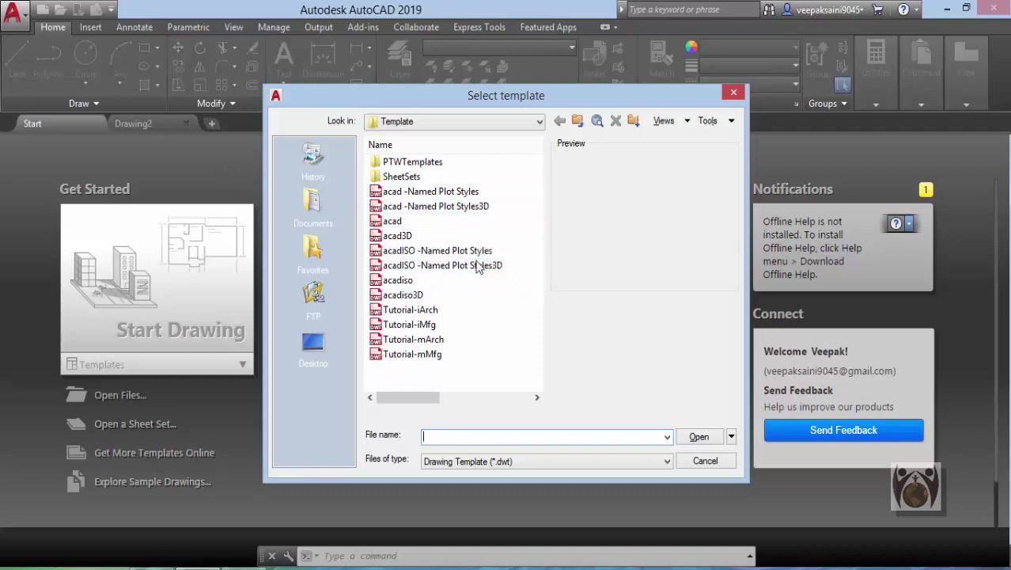
left_click_drag(518, 91, 473, 91)
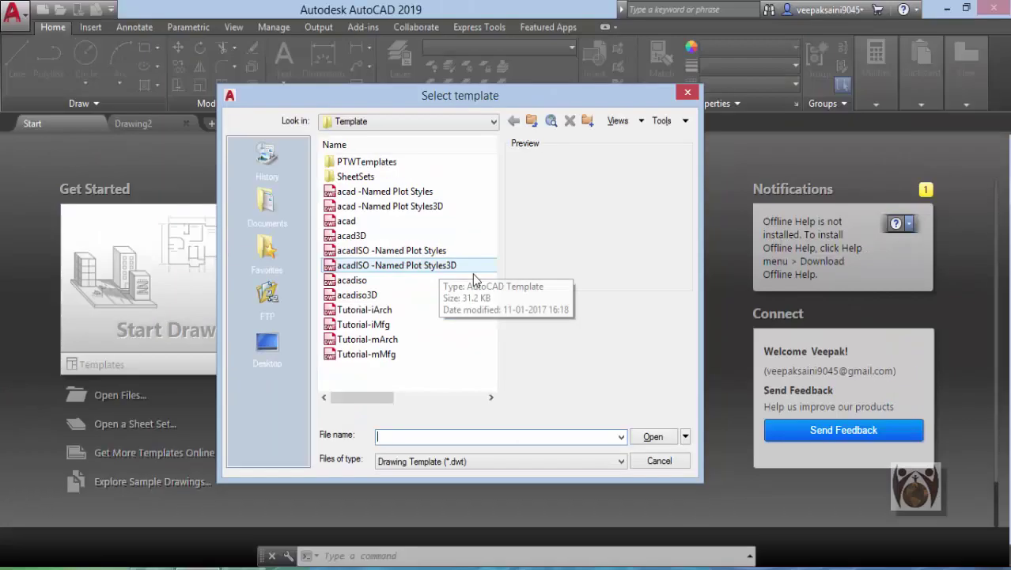
key("Escape")
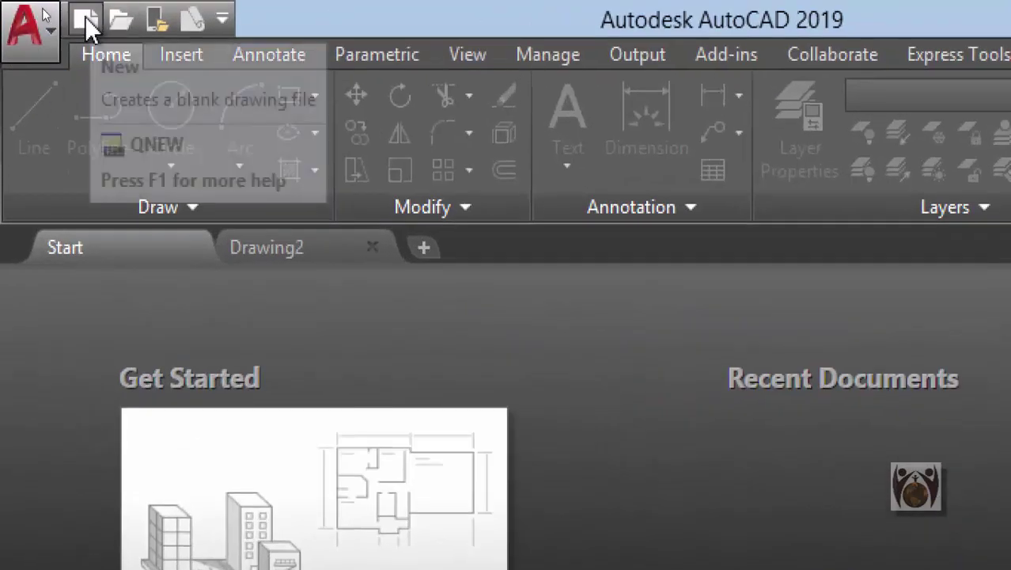
left_click(89, 21)
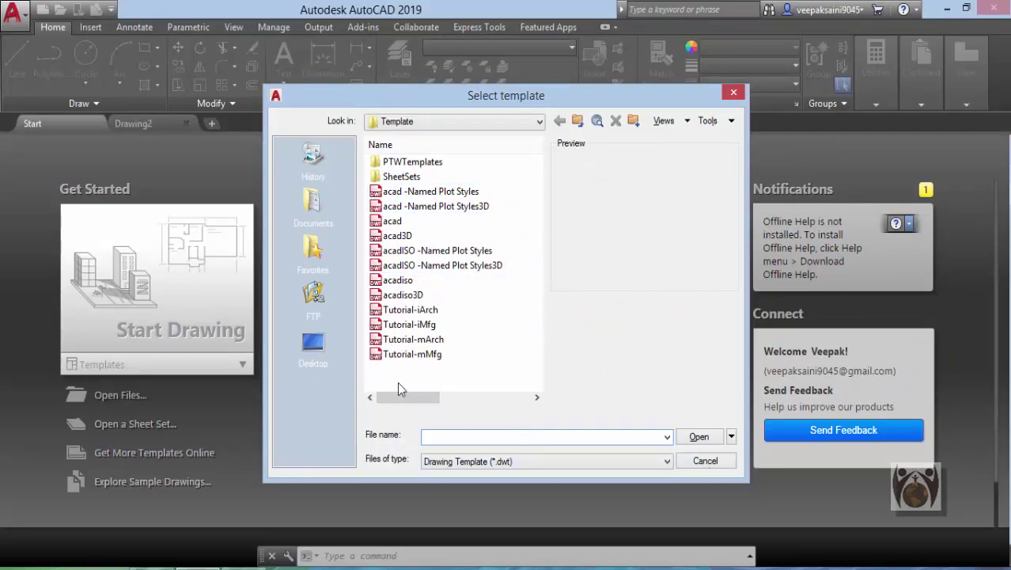
left_click(392, 221)
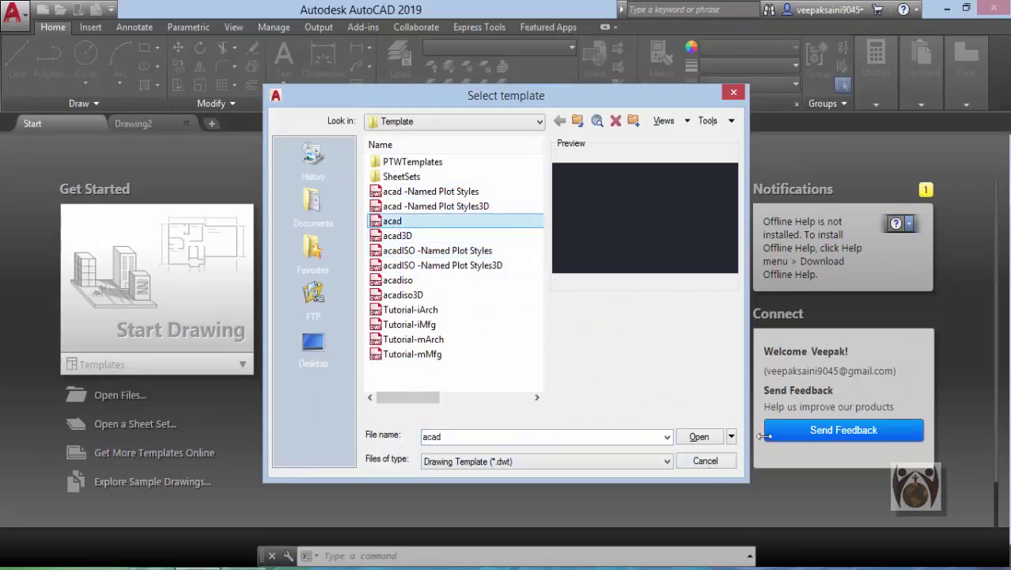
left_click(699, 437)
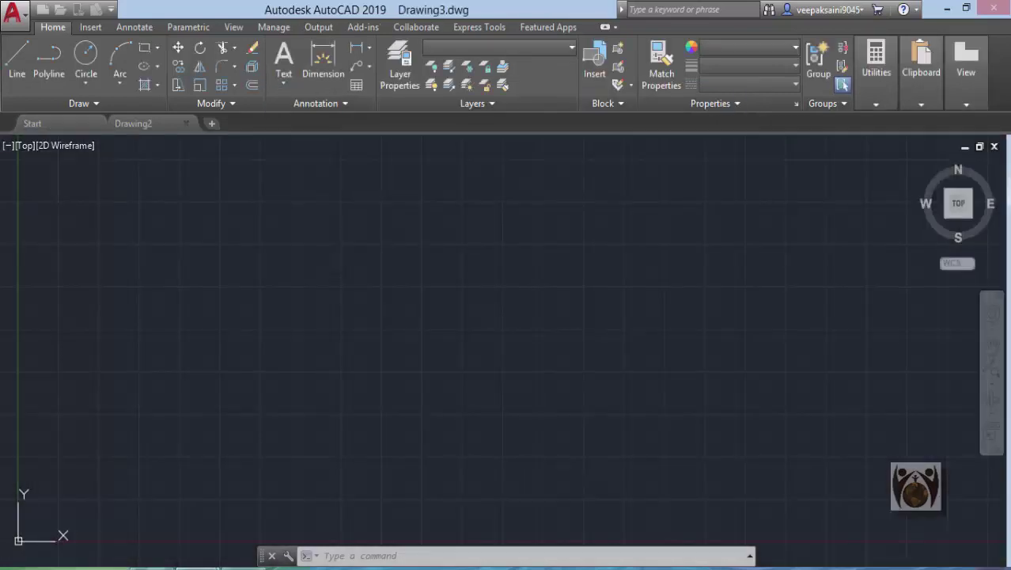
Switch to the Start tab, leaving Drawing2 and Drawing3 open in their own tabs
left_click(71, 124)
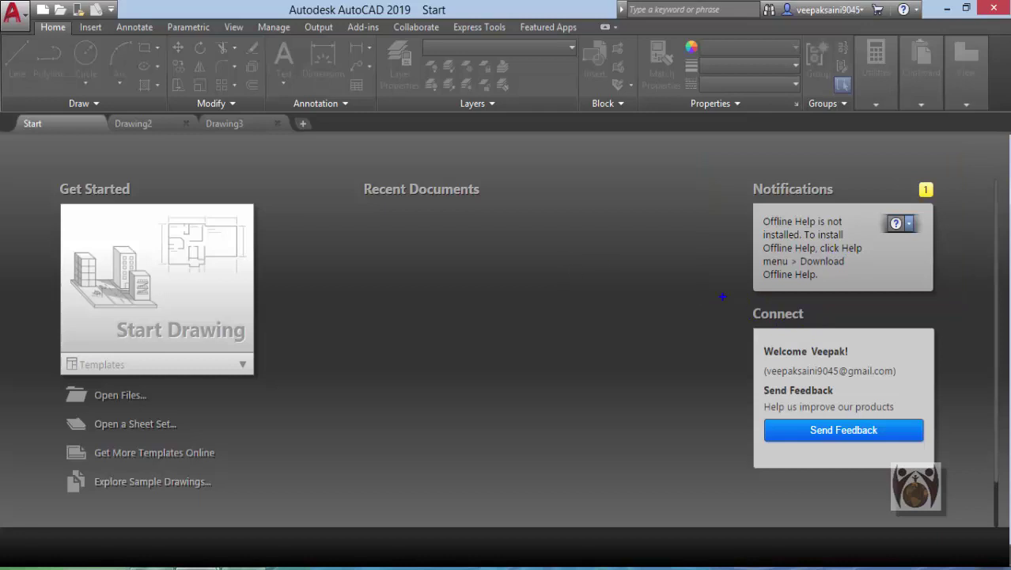
left_click_drag(722, 296, 973, 494)
Start Drawing4 from the default template with the grid off, and flip between the drawing tabs
left_click(183, 295)
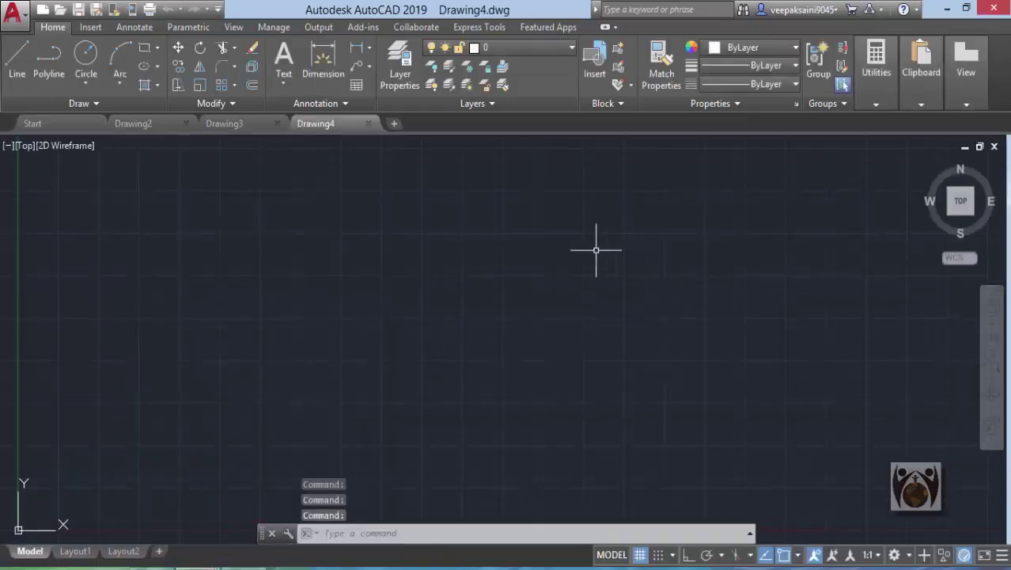
left_click(641, 555)
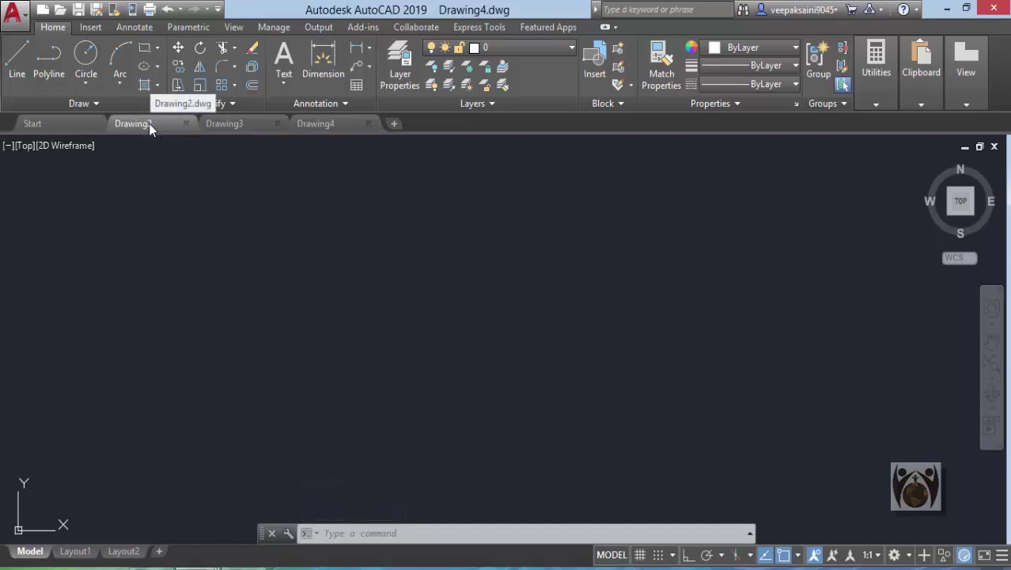
left_click(149, 124)
left_click(245, 126)
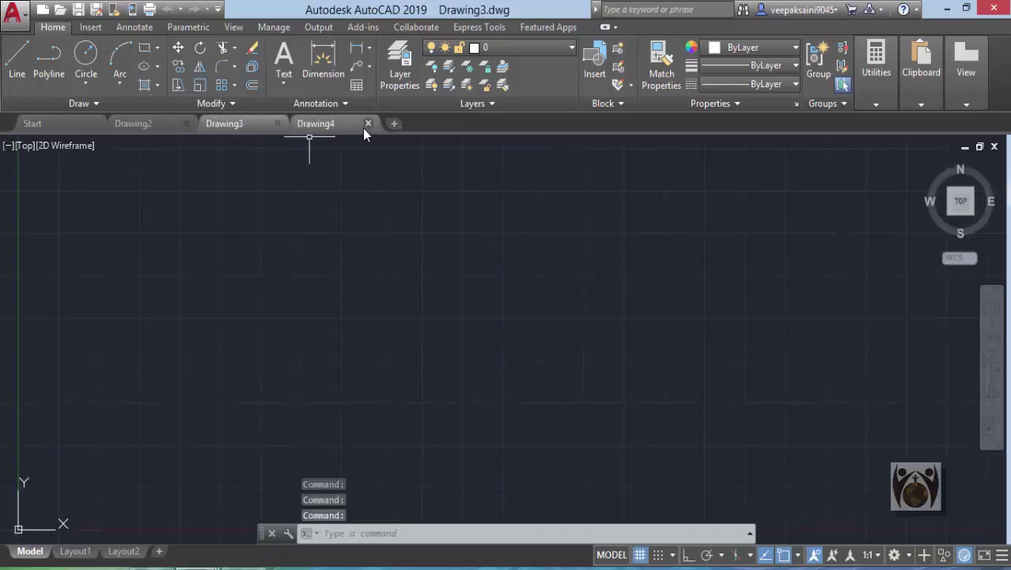
left_click(340, 127)
left_click(168, 123)
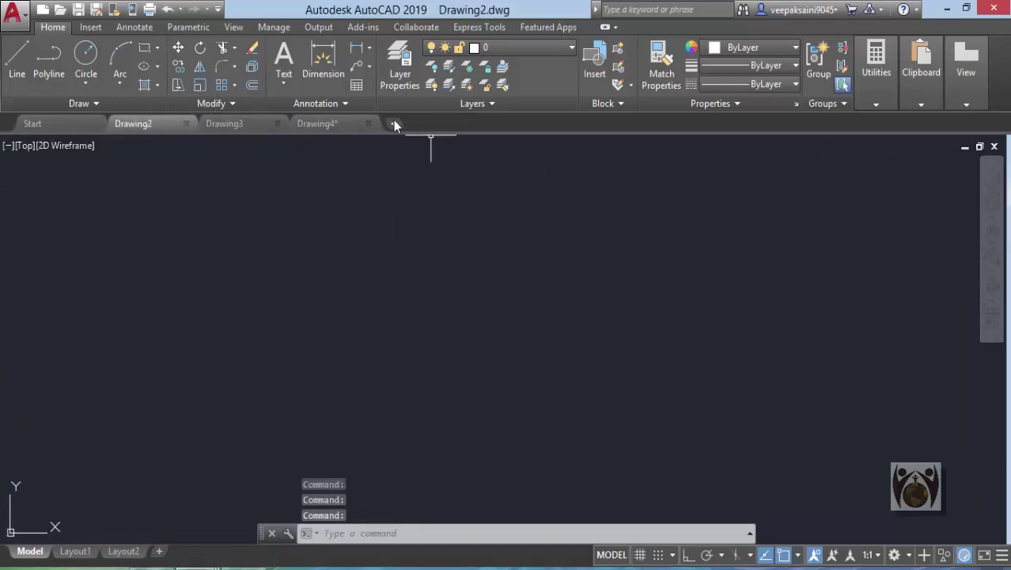
Add blank Drawing5, then bring Drawing4 back to the front and zoom to extents
left_click(394, 124)
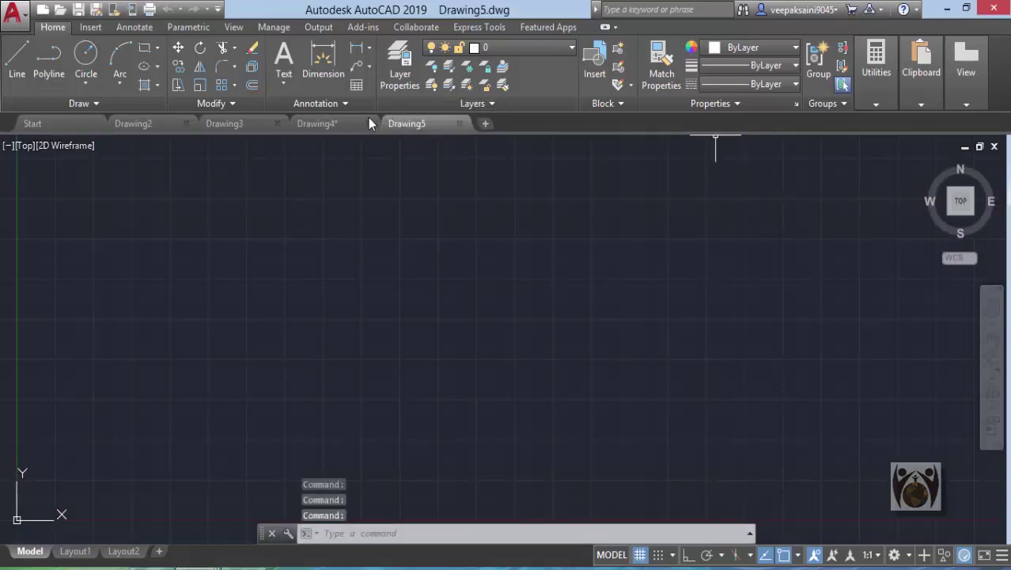
mouse_move(317, 123)
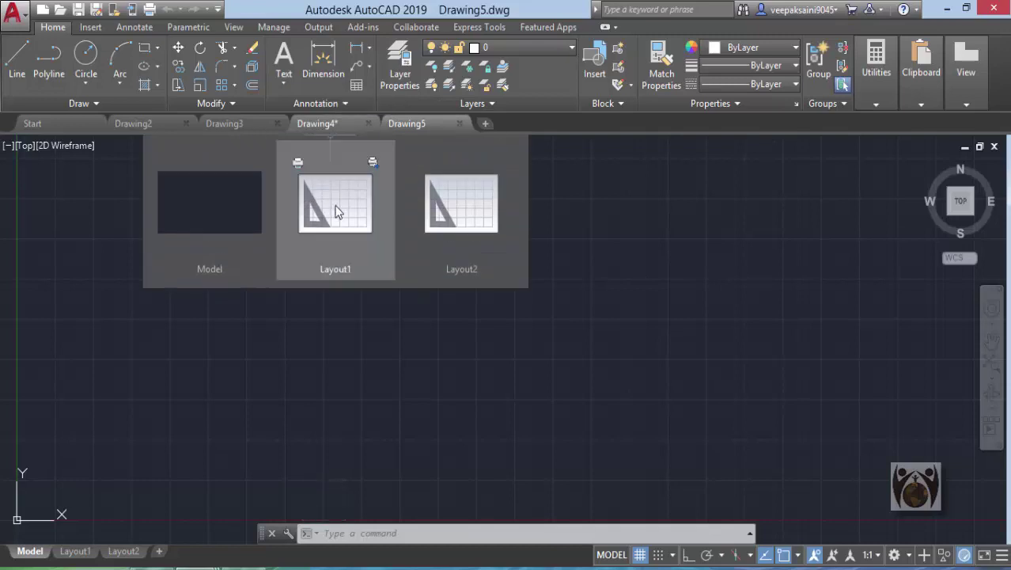
left_click(235, 216)
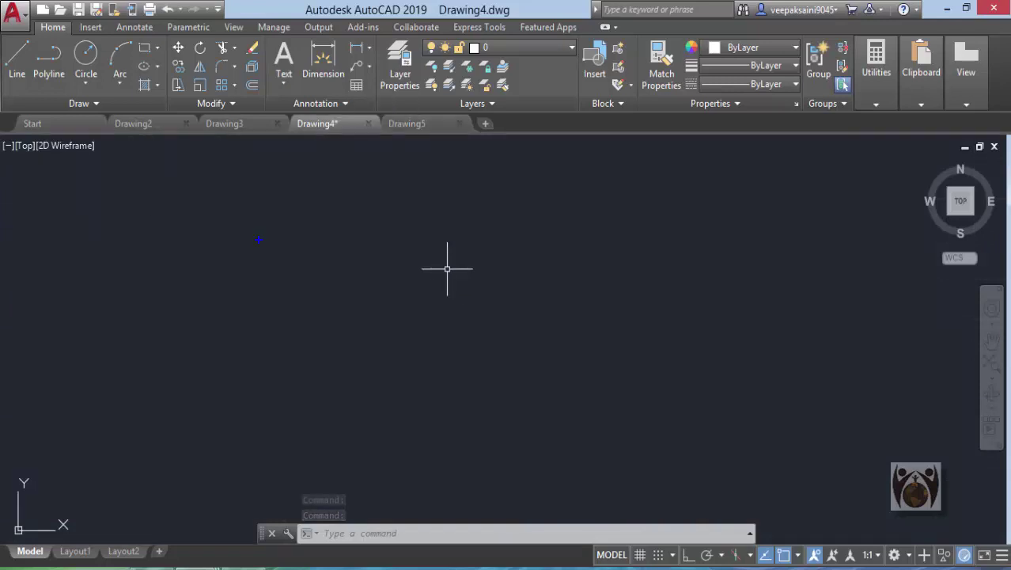
middle_click(447, 269)
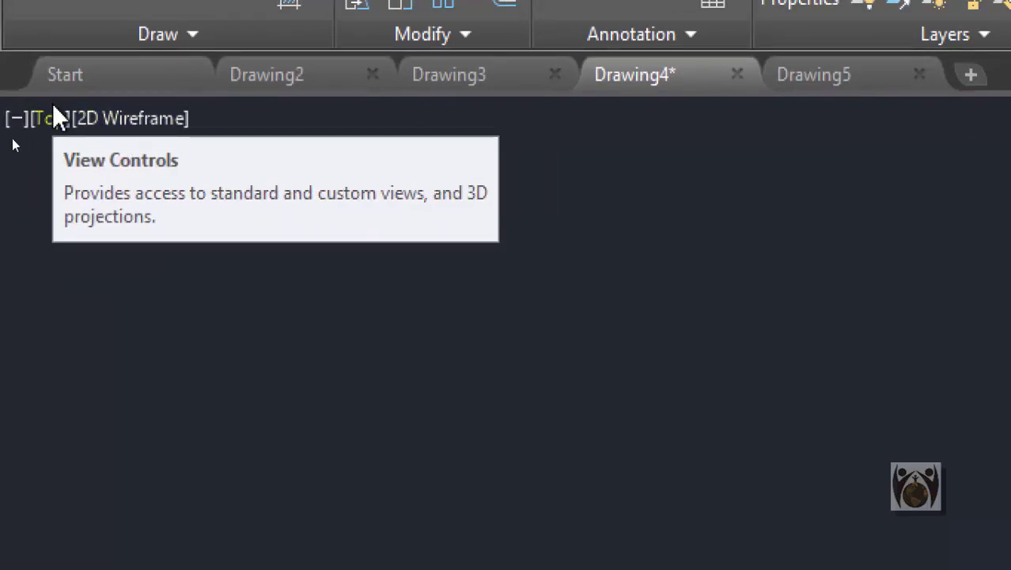
Split Drawing4 into four equal viewports and activate each one in turn
left_click(16, 121)
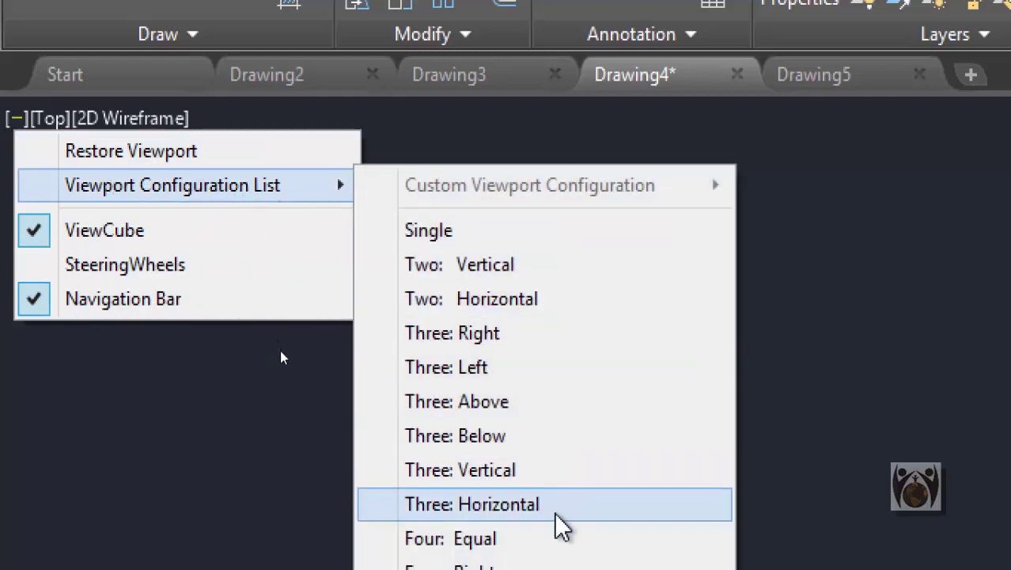
mouse_move(172, 45)
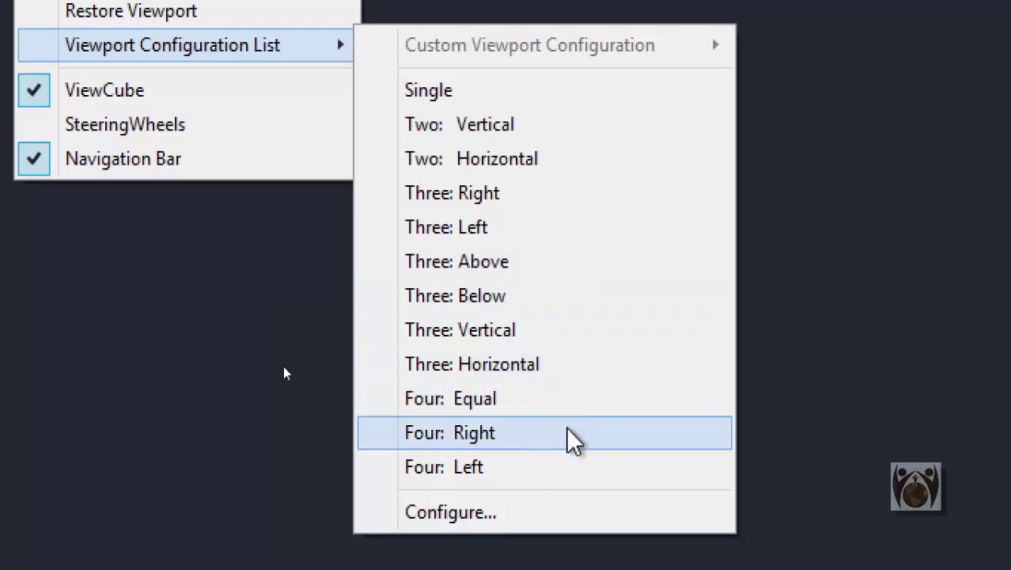
left_click(486, 404)
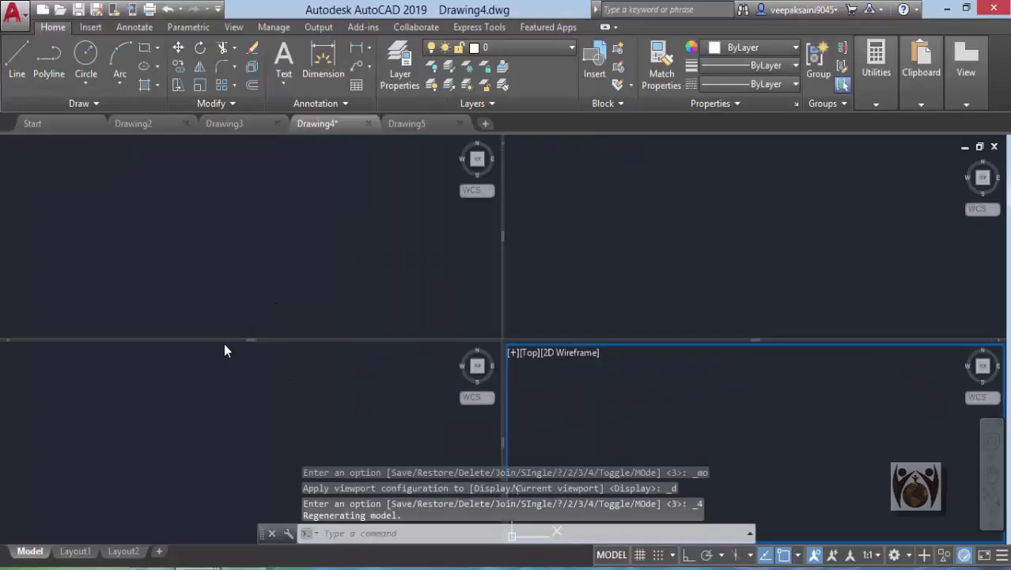
left_click(434, 241)
left_click(601, 301)
left_click(627, 408)
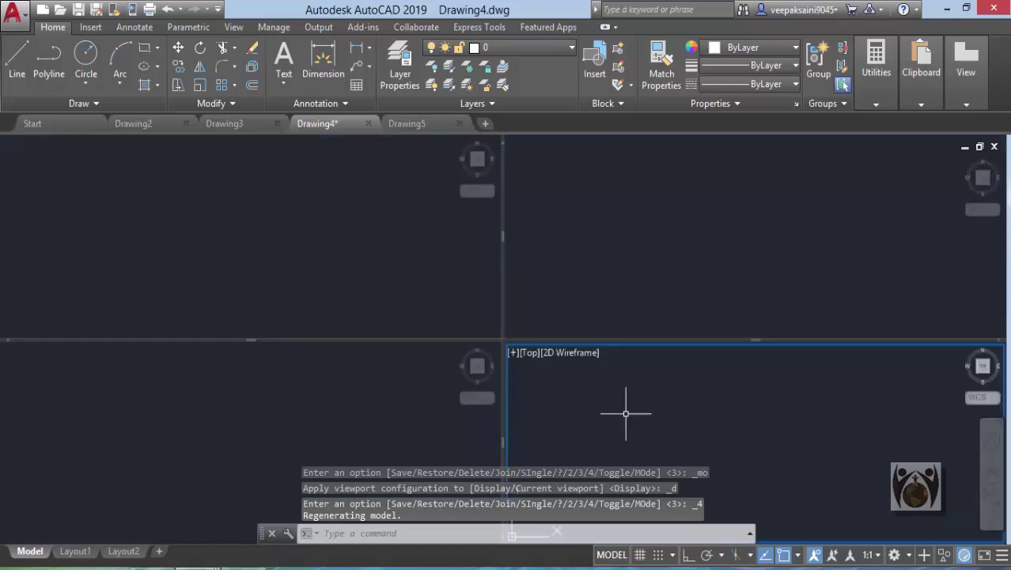
left_click(399, 390)
left_click(388, 265)
left_click(564, 222)
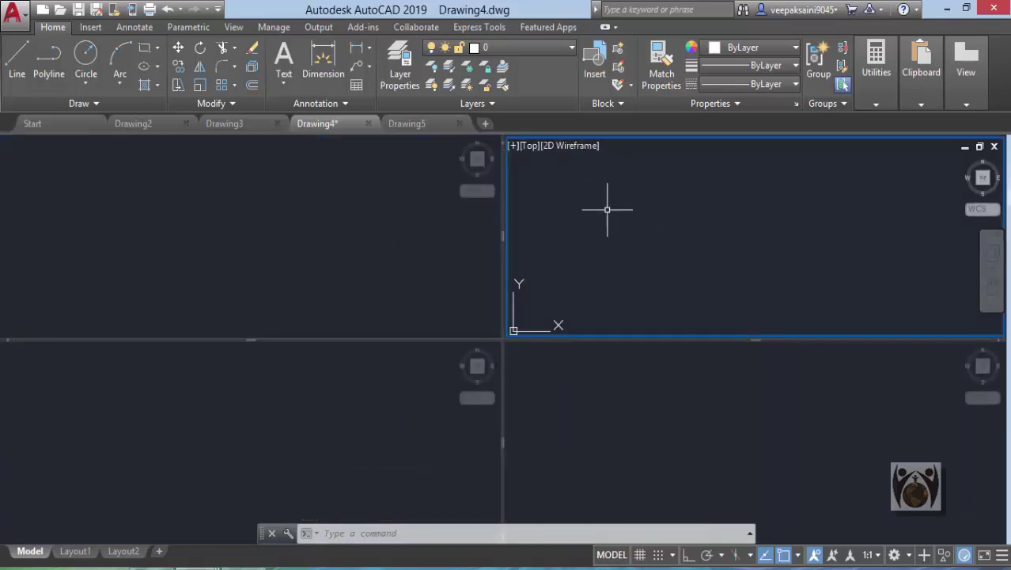
Cycle through the four viewports again, then merge them back into a single Top viewport
left_click(356, 233)
left_click(300, 420)
left_click(602, 380)
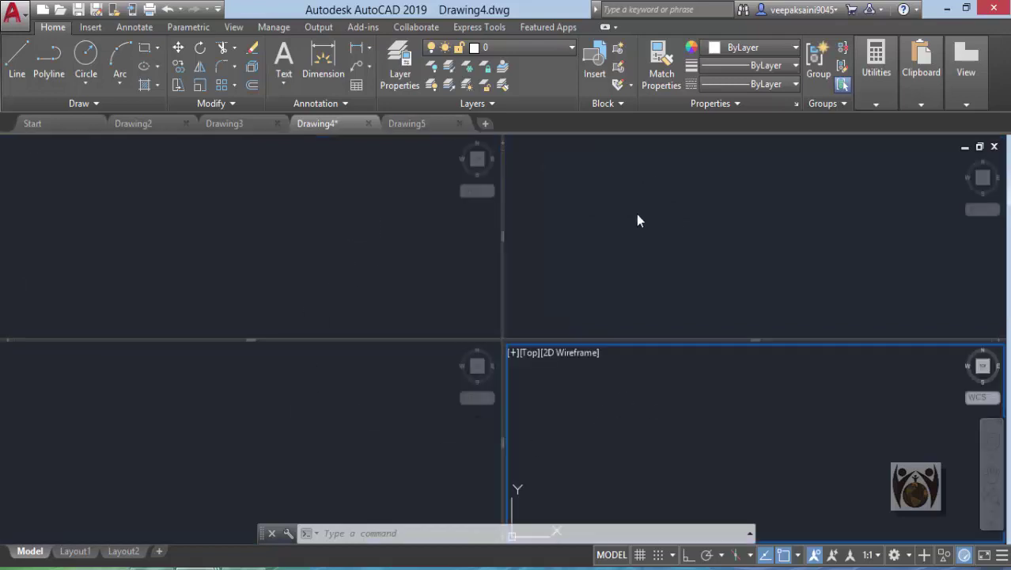
left_click(629, 212)
left_click(367, 241)
left_click(443, 395)
left_click(650, 416)
left_click(665, 275)
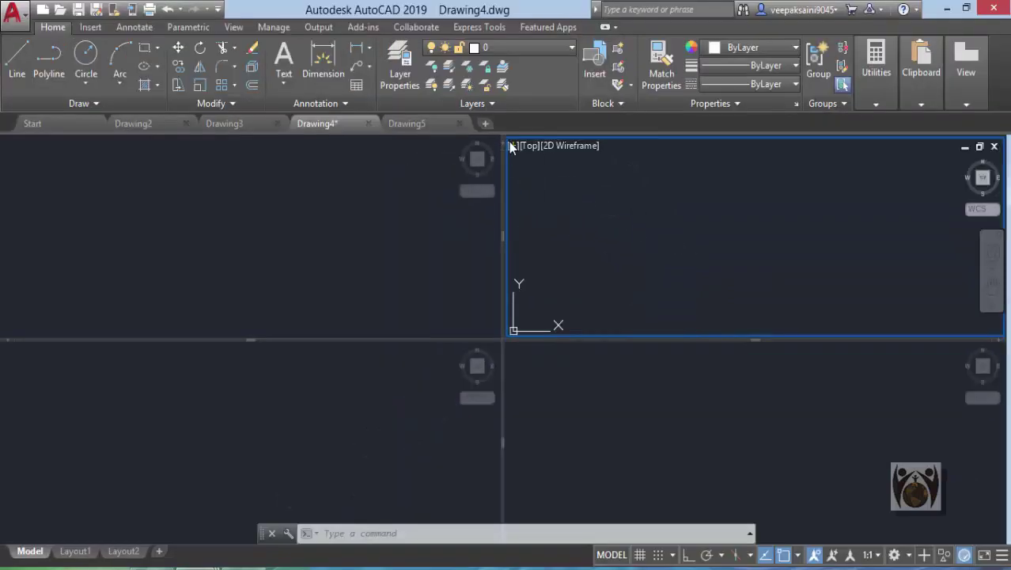
left_click(511, 145)
mouse_move(588, 179)
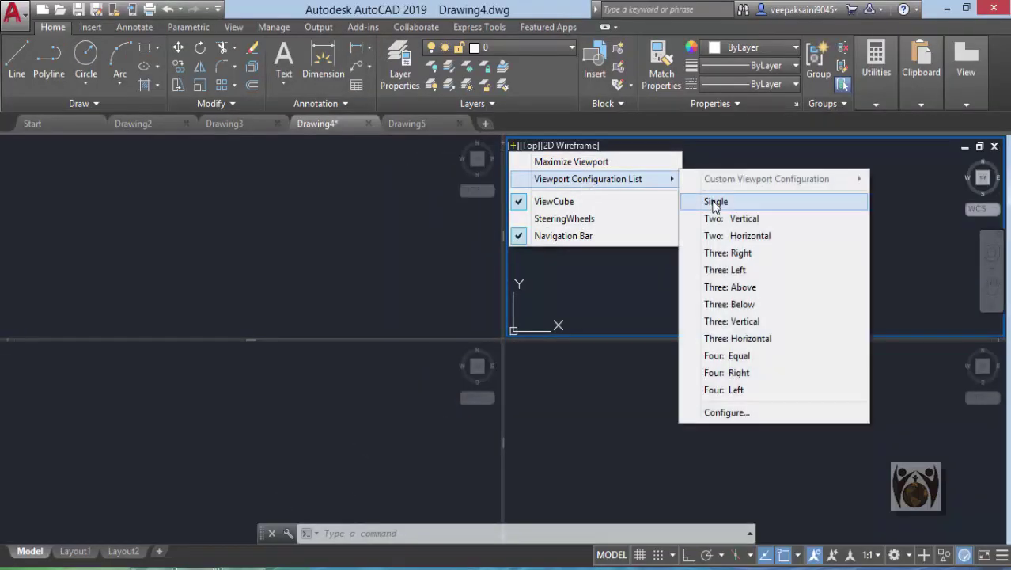
left_click(714, 202)
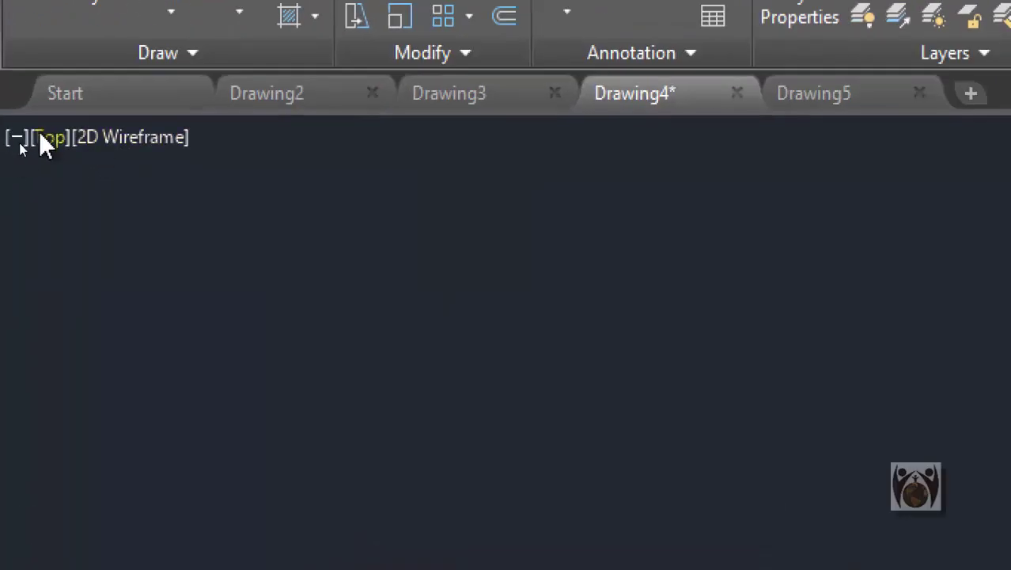
left_click(40, 134)
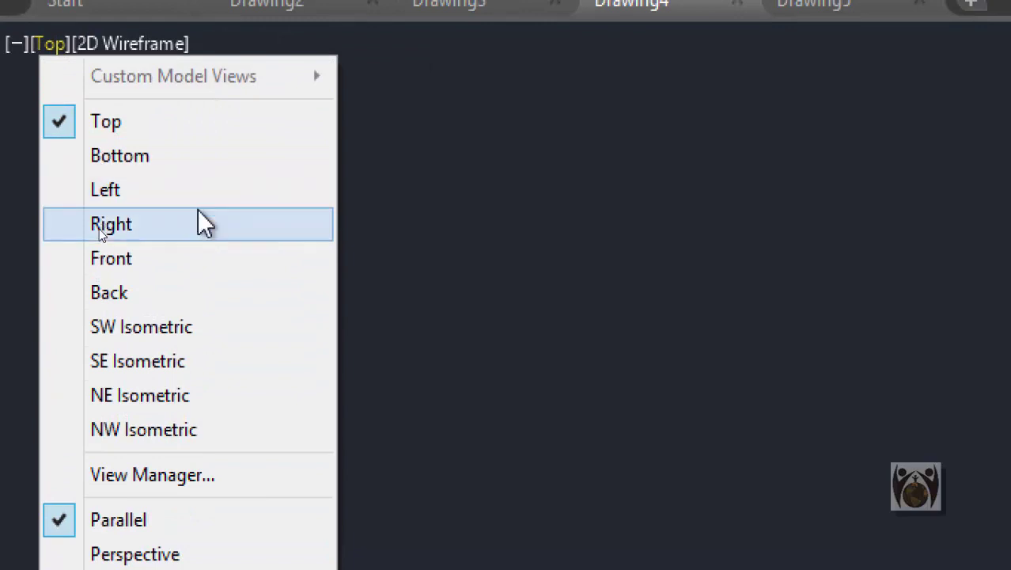
left_click(531, 249)
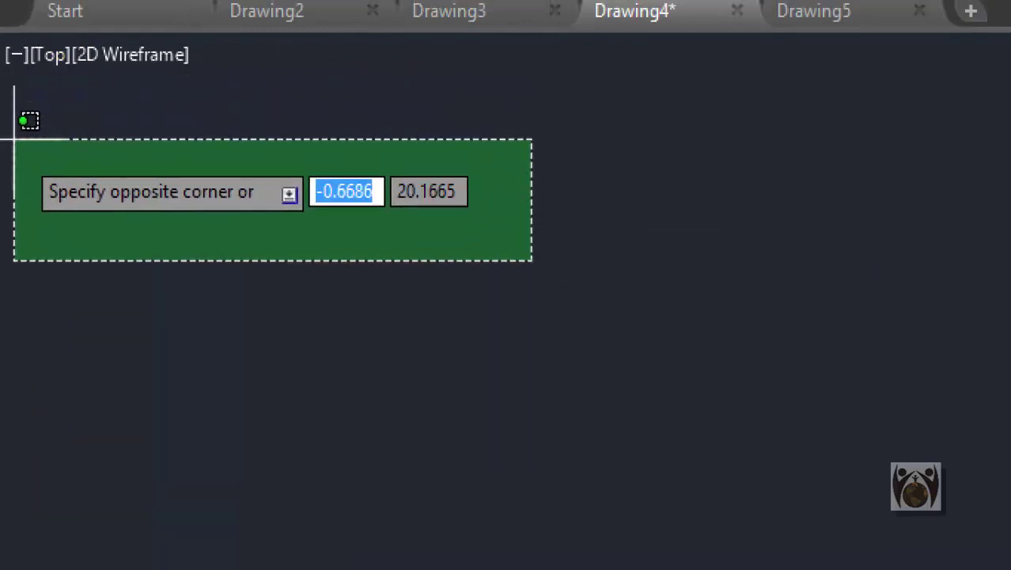
left_click(17, 115)
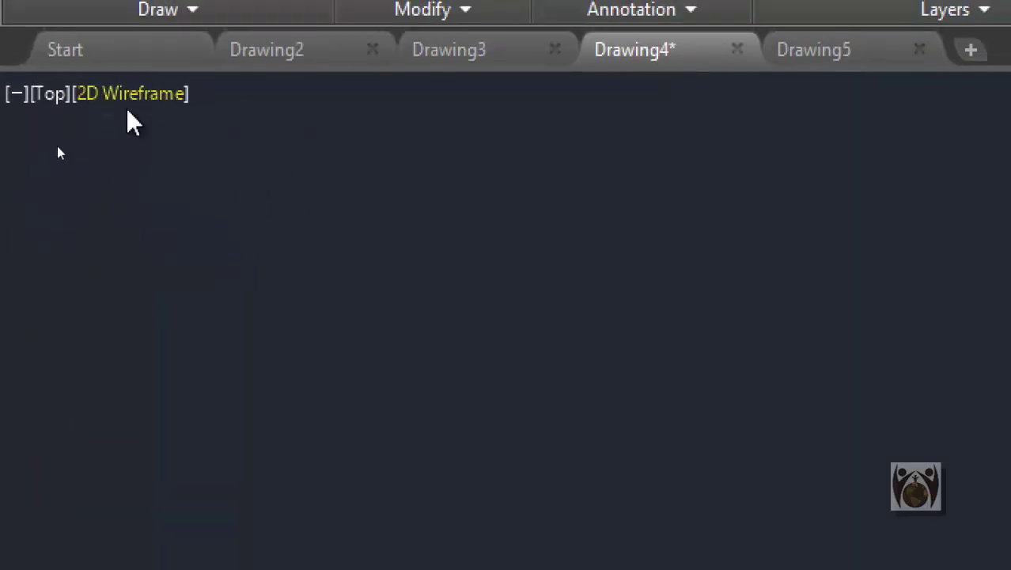
left_click(115, 94)
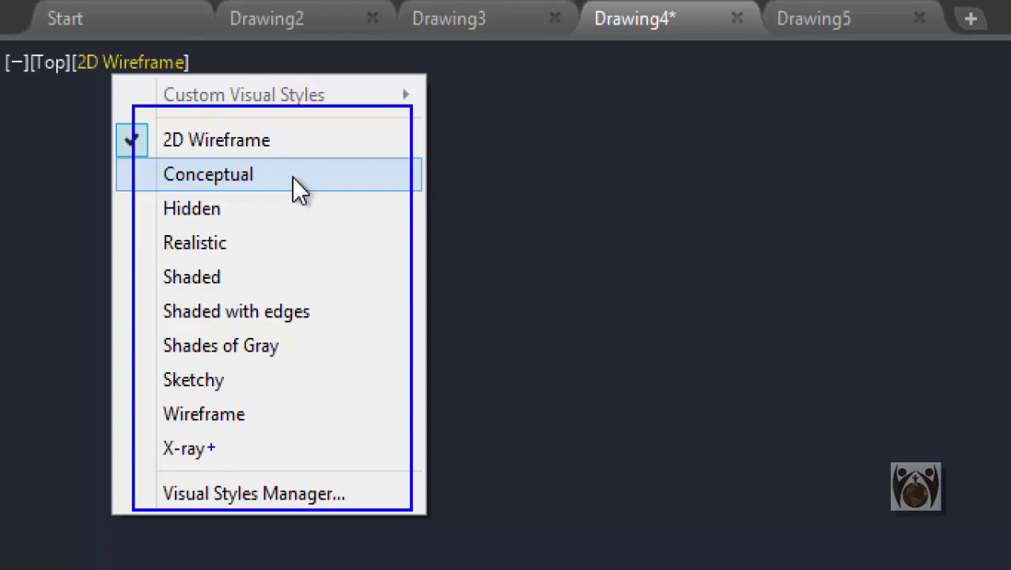
key("Escape")
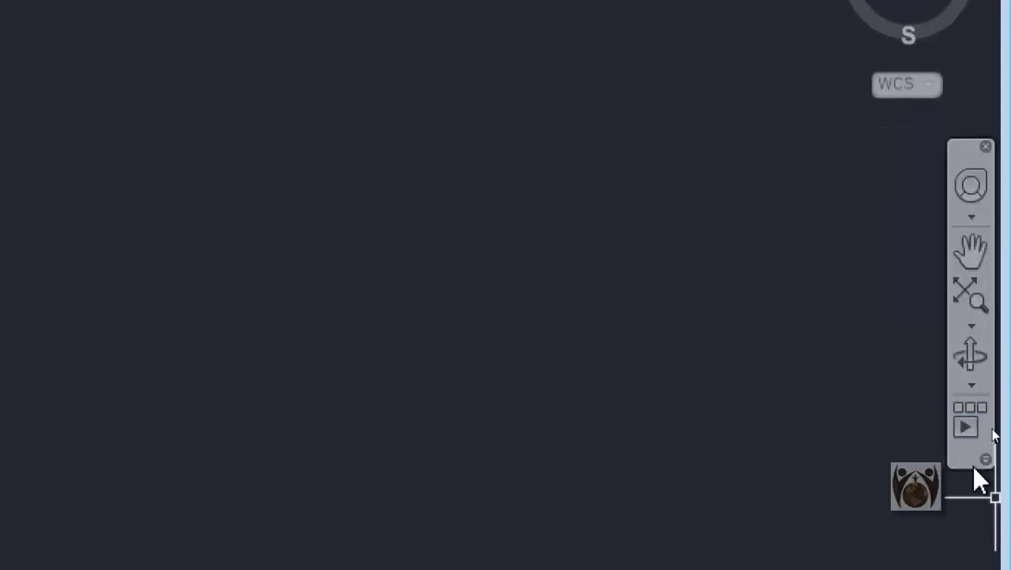
left_click(985, 459)
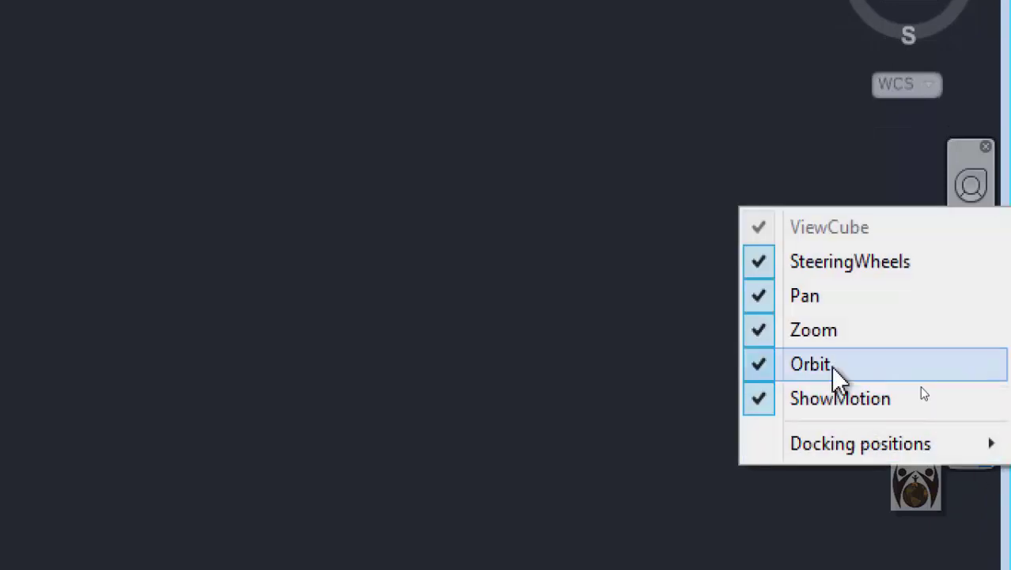
left_click(665, 441)
left_click(620, 258)
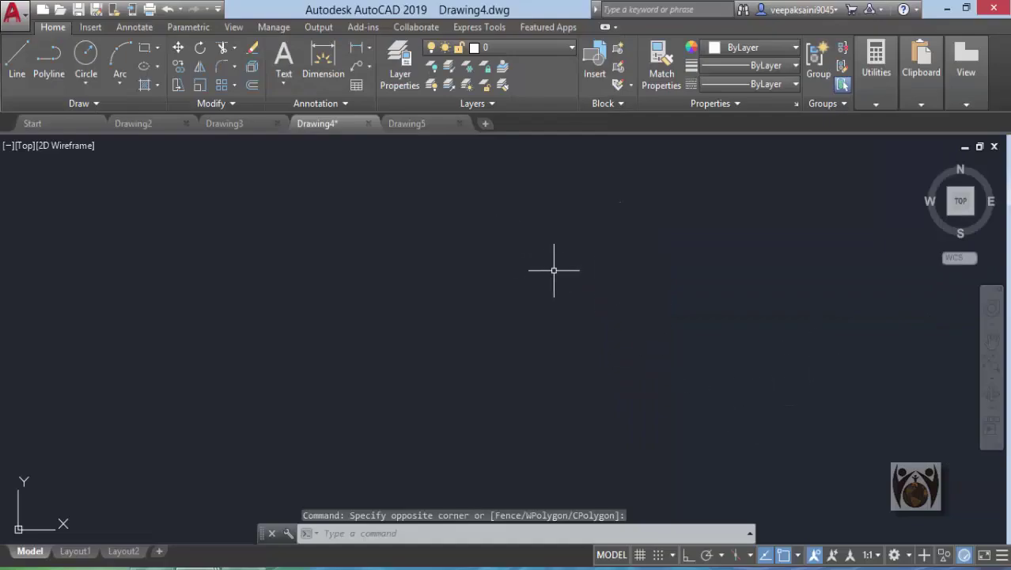
Pan the empty drawing away from the origin corner and briefly toggle the command history
middle_click_drag(141, 450, 415, 293)
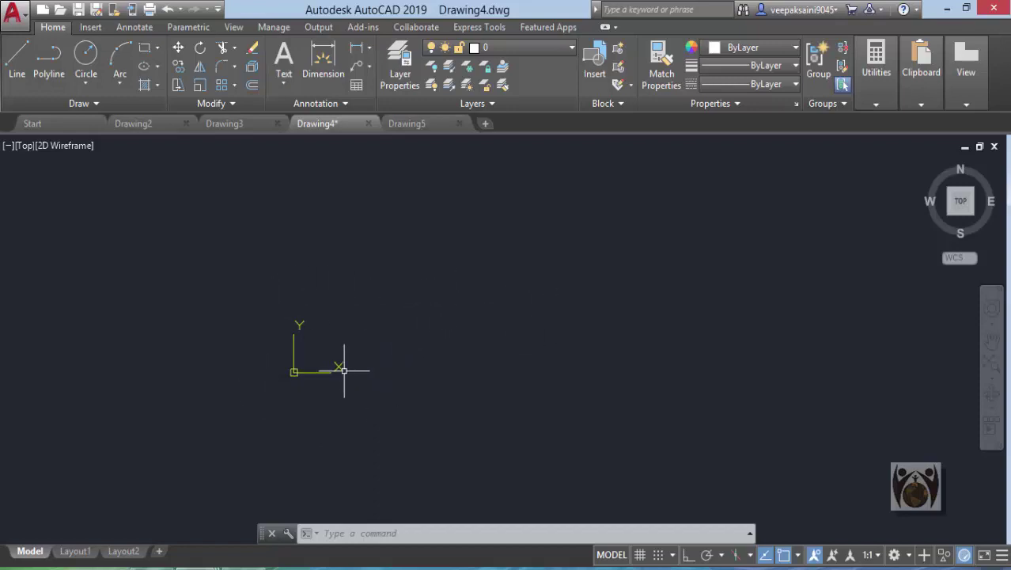
middle_click_drag(420, 305, 135, 434)
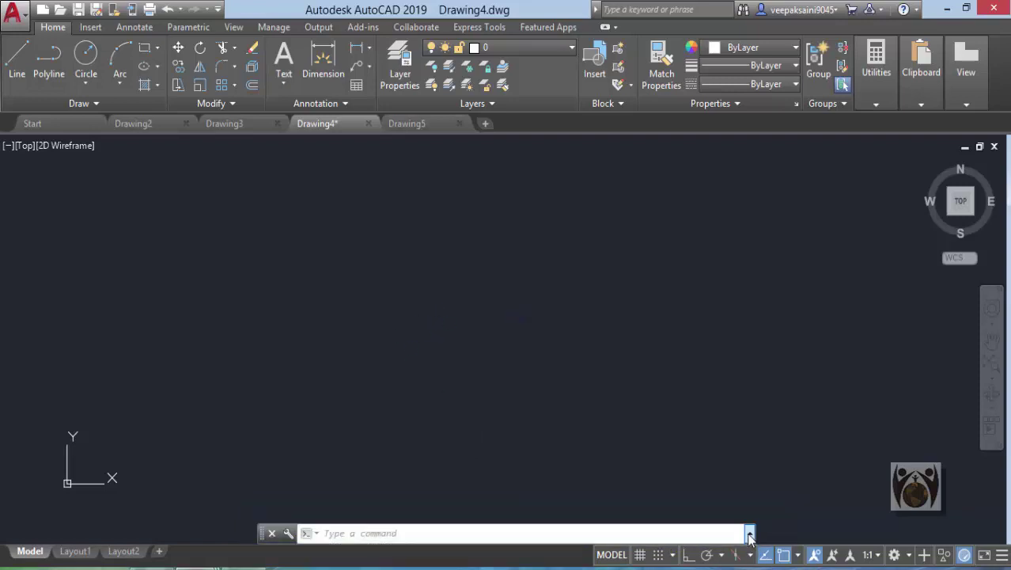
left_click(748, 533)
left_click(748, 533)
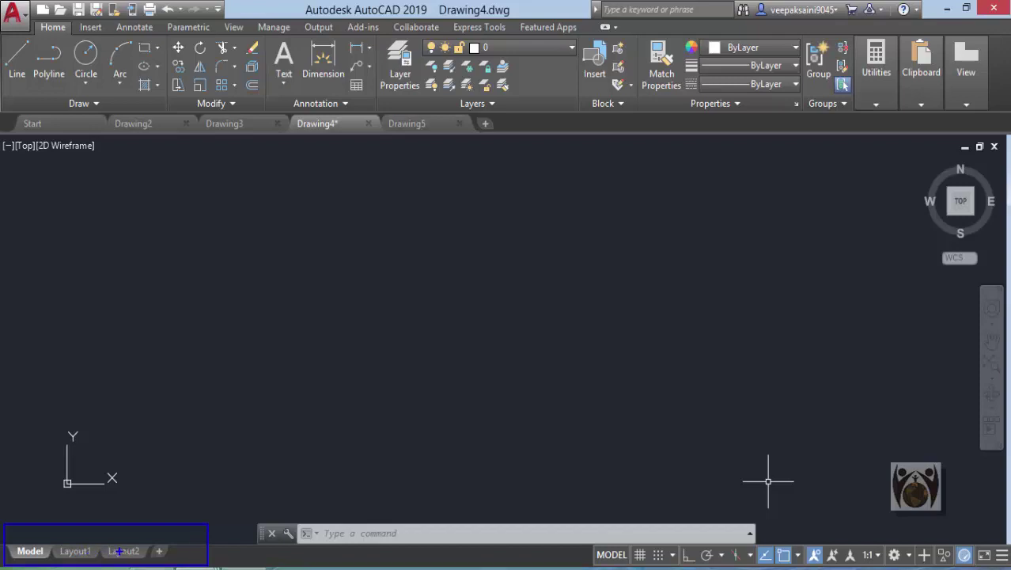
left_click(160, 552)
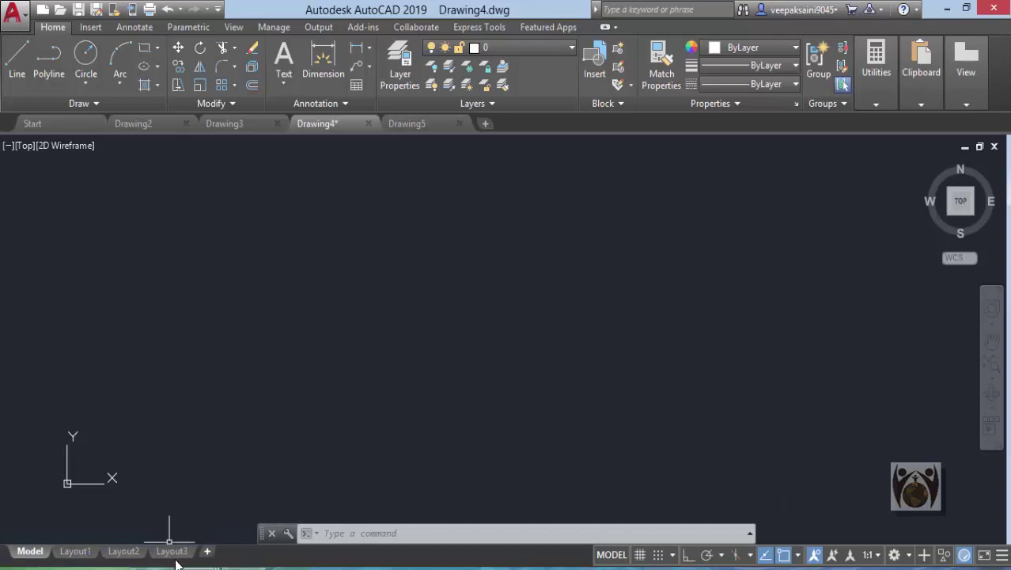
left_click(207, 551)
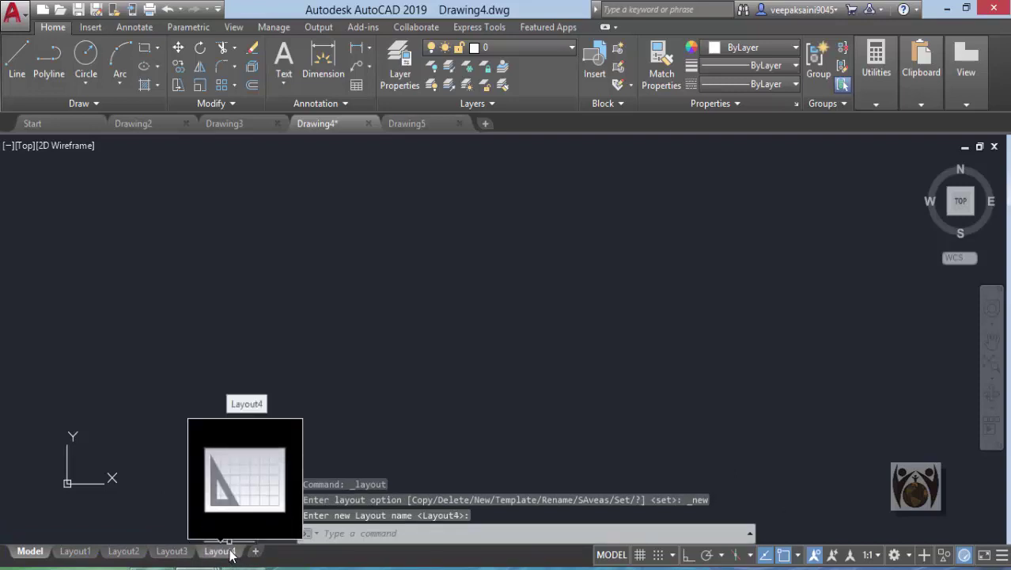
right_click(226, 552)
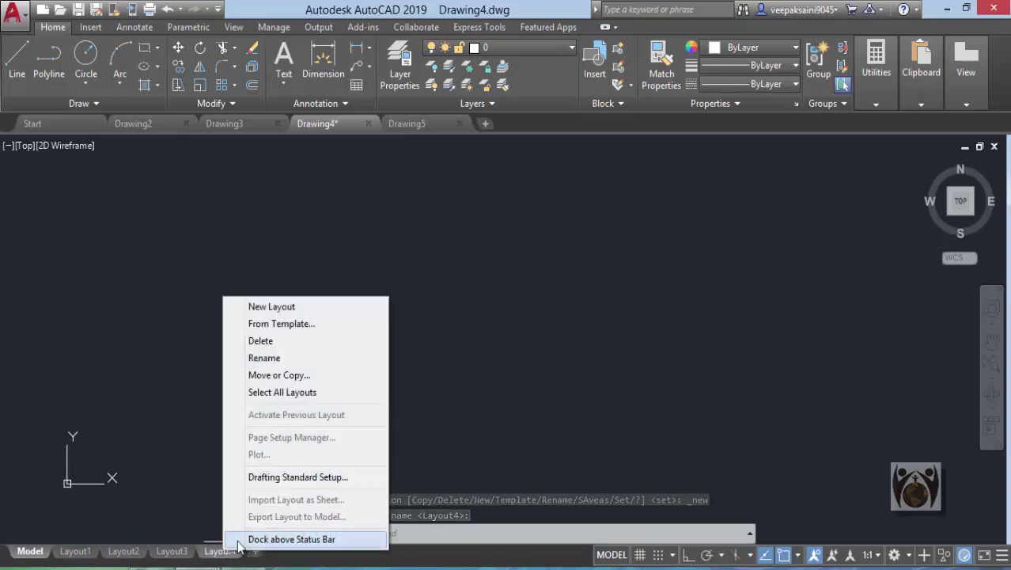
left_click(268, 340)
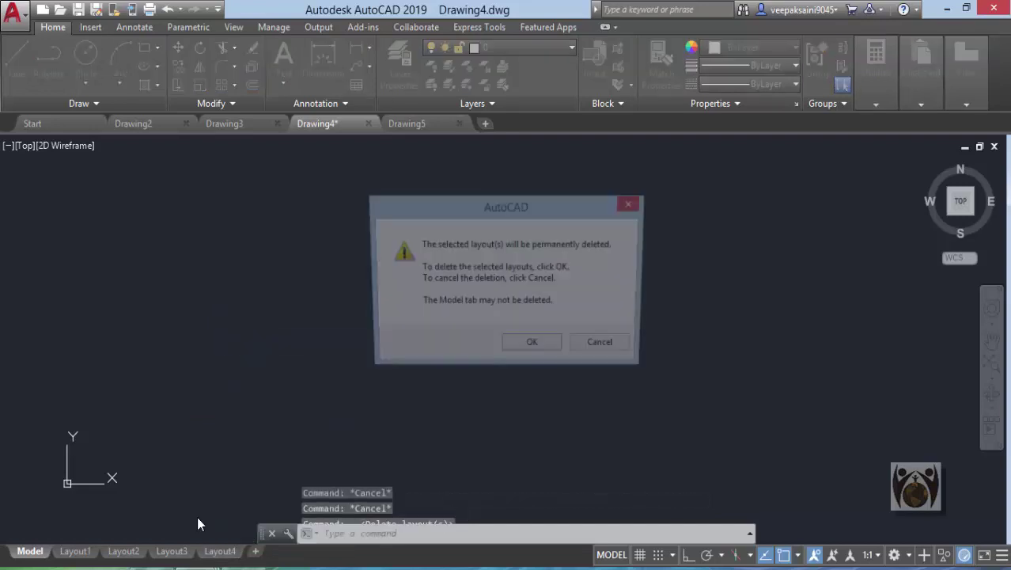
left_click(533, 347)
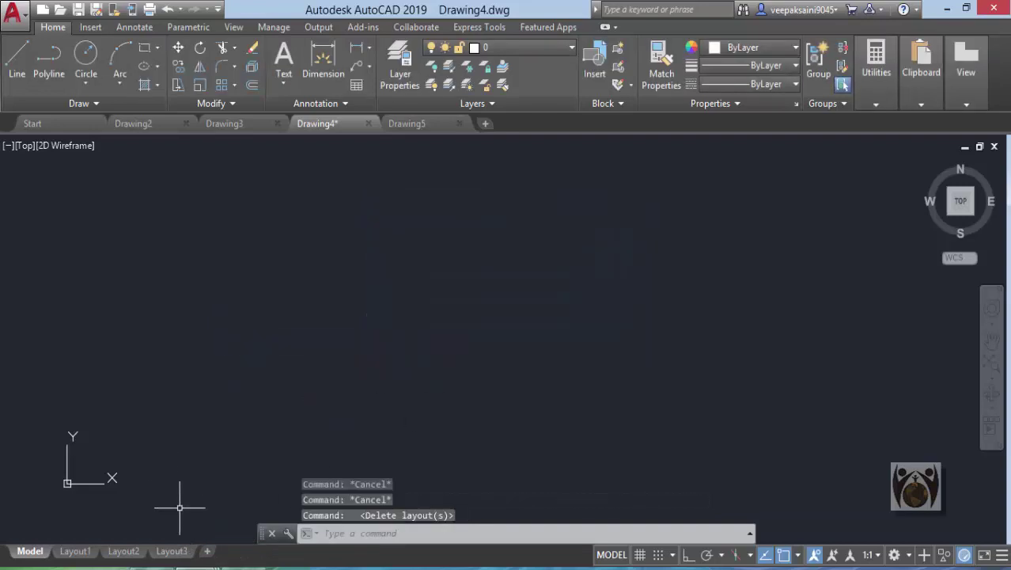
right_click(174, 550)
left_click(224, 345)
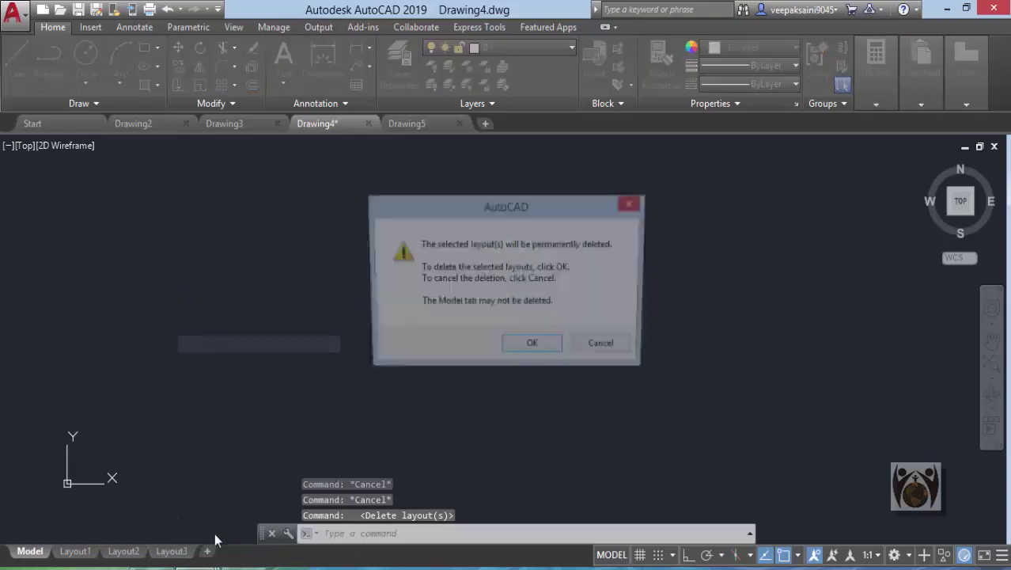
key("Return")
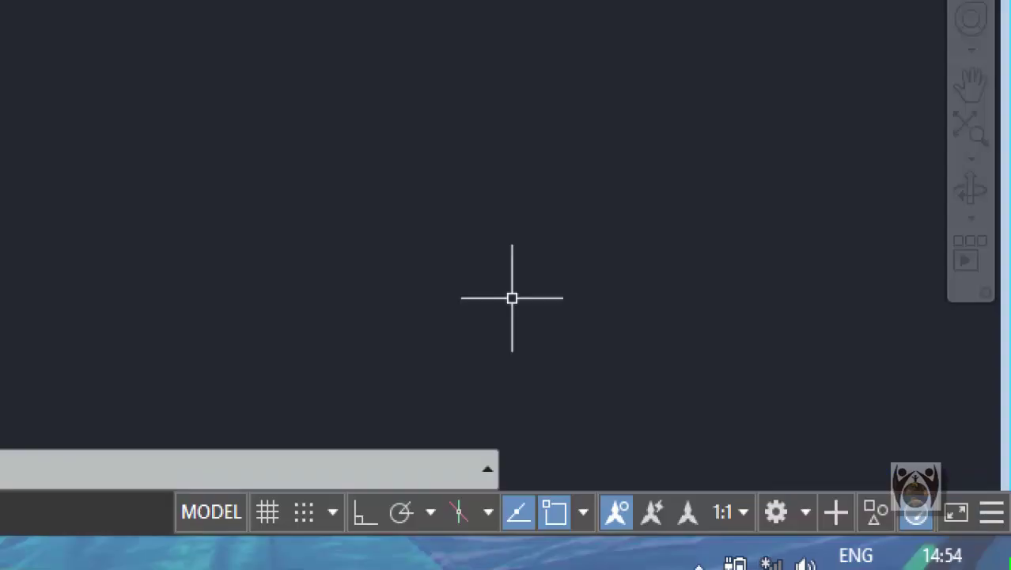
Look over the workspace list and annotation scale list without changing anything
left_click(803, 515)
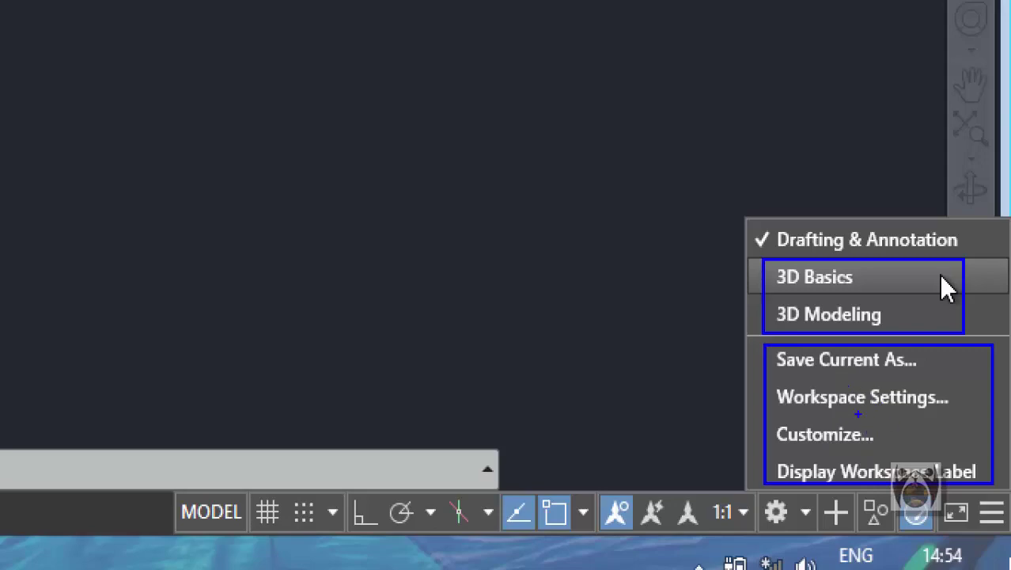
left_click(451, 344)
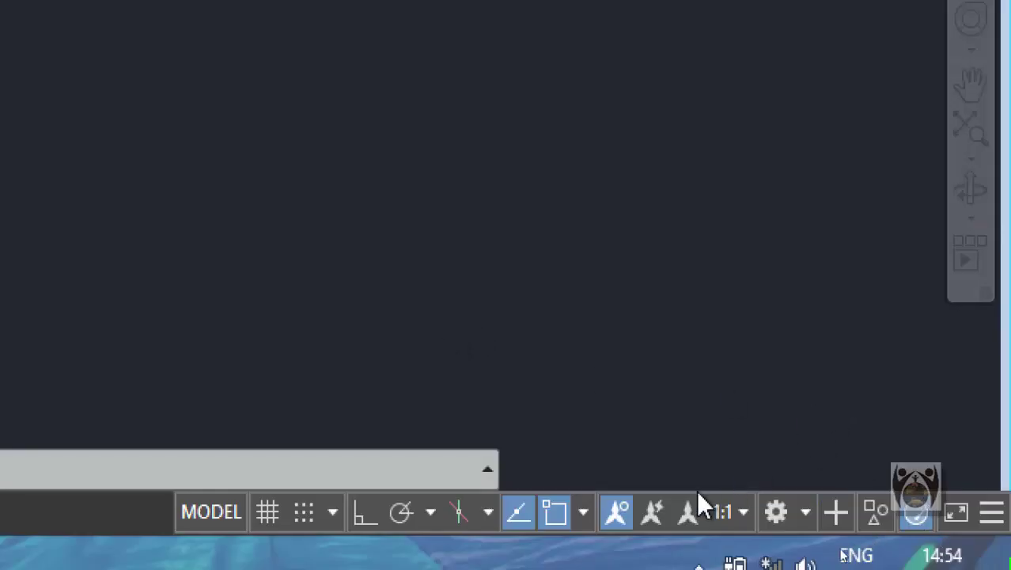
left_click(744, 513)
left_click(744, 513)
Keep the annotation scale at 1:1, and view then dismiss the status bar customization list
left_click(745, 513)
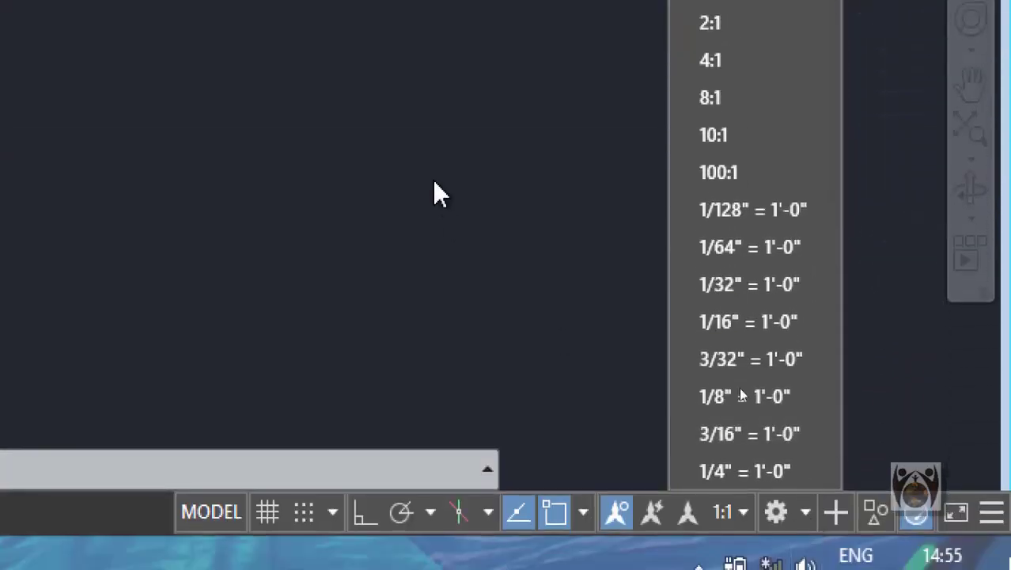
left_click(549, 203)
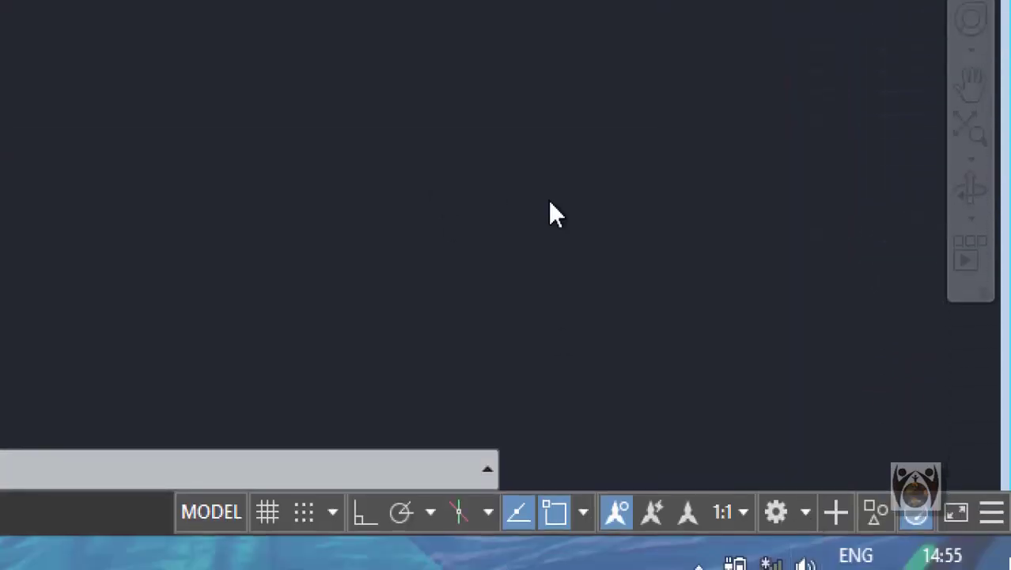
left_click(991, 512)
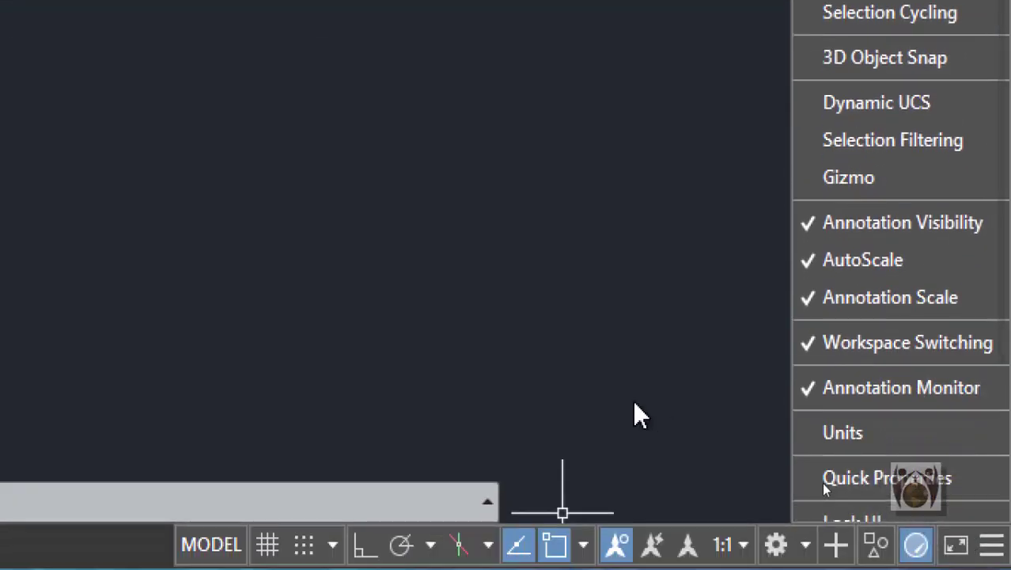
left_click(634, 400)
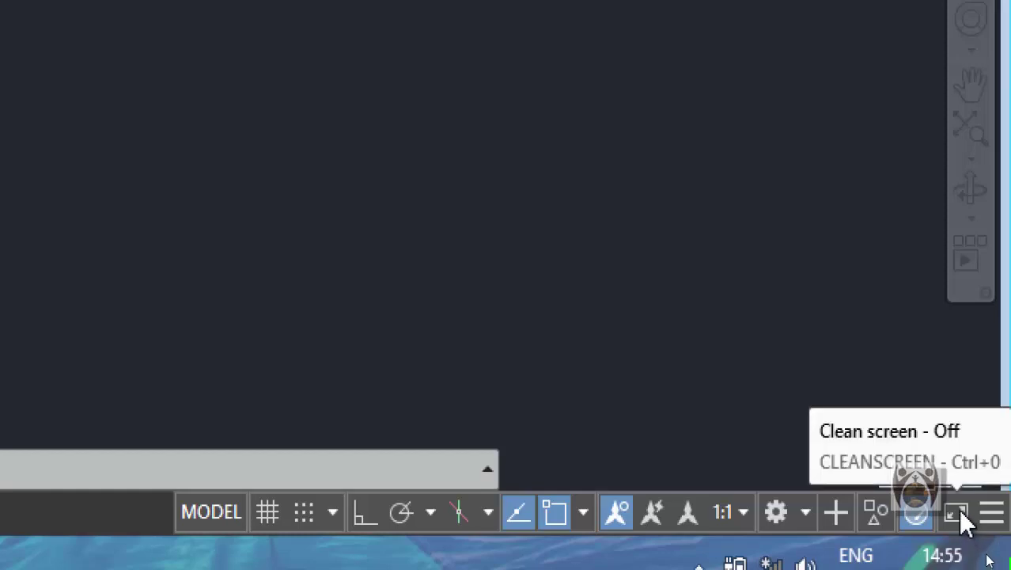
left_click(958, 508)
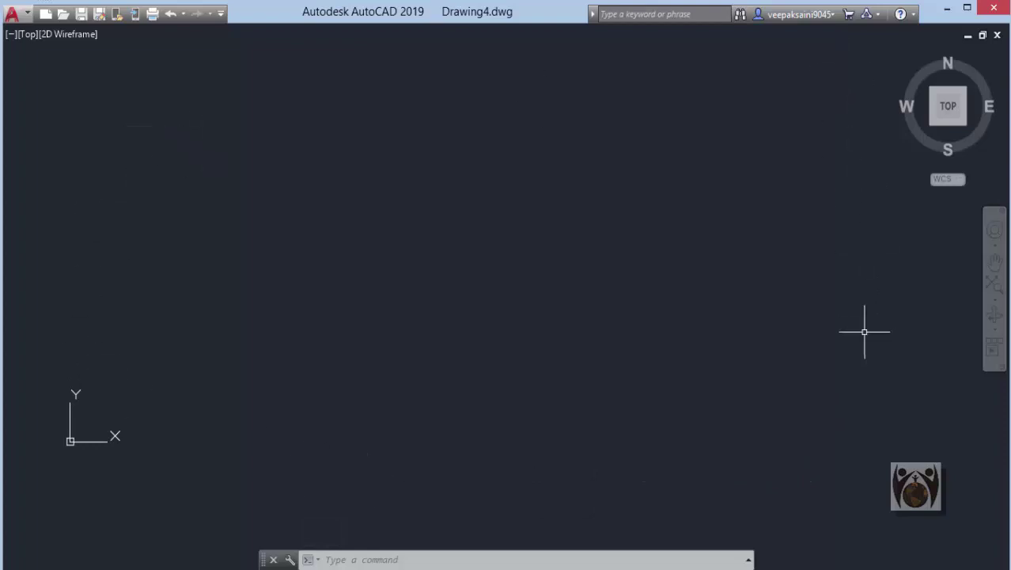
key("ctrl+0")
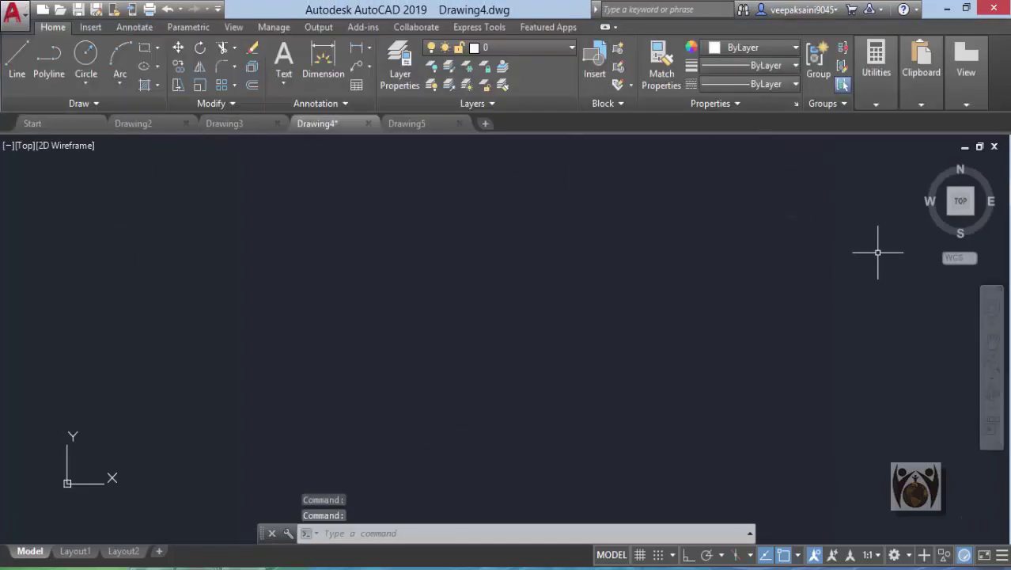
scroll(358, 266, "down", 1)
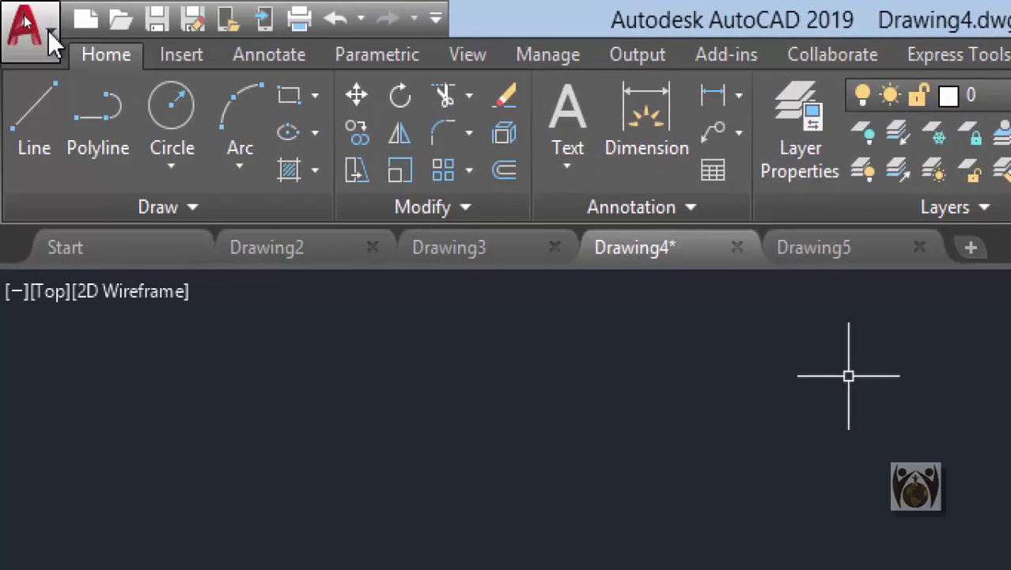
left_click(47, 30)
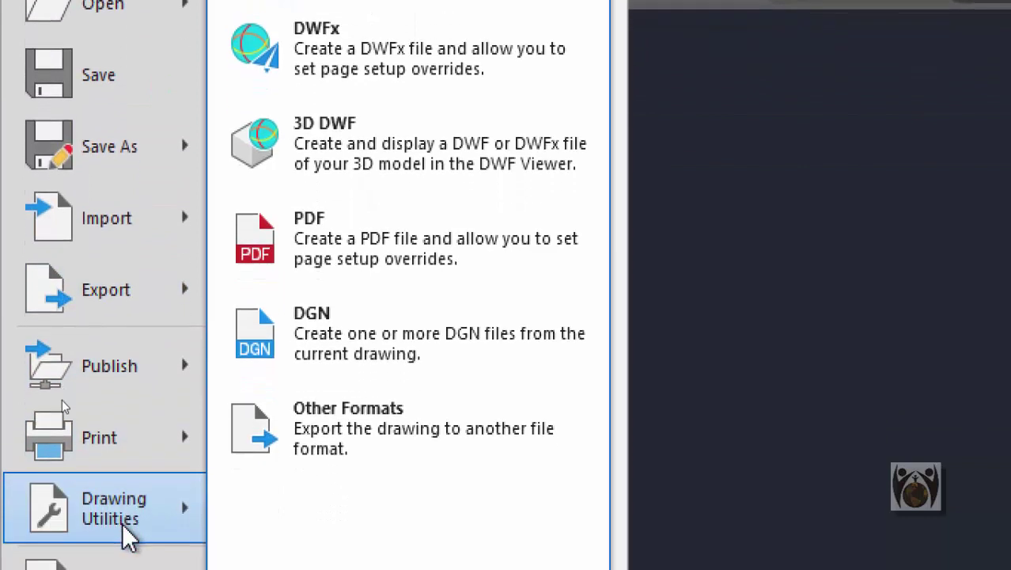
mouse_move(105, 545)
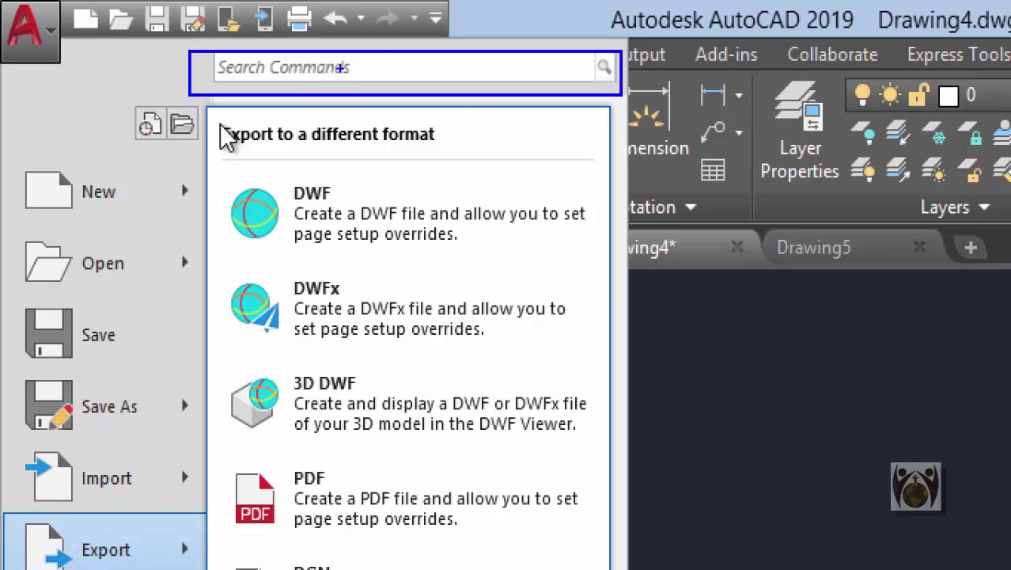
key("Escape")
left_click(8, 20)
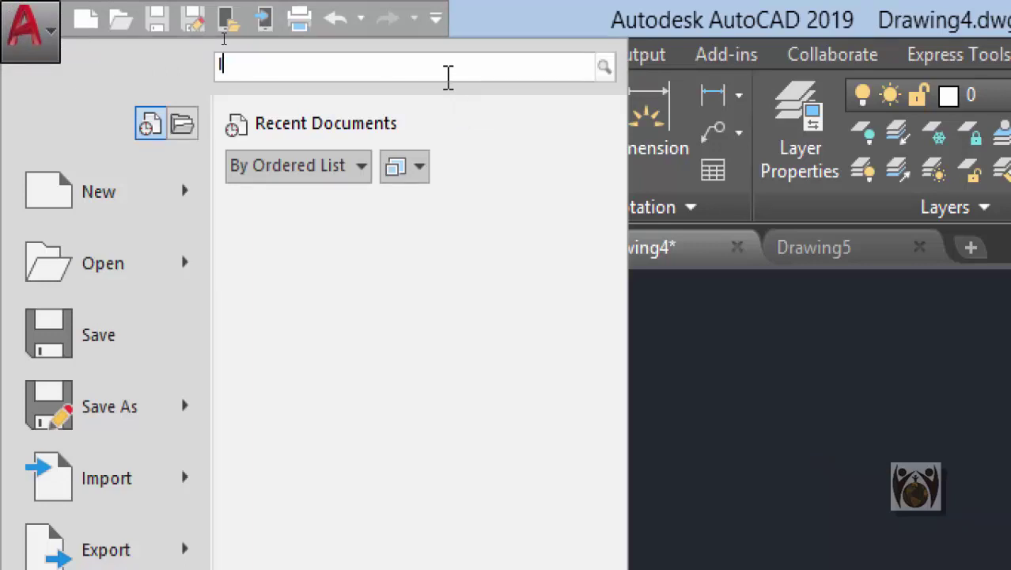
type("line")
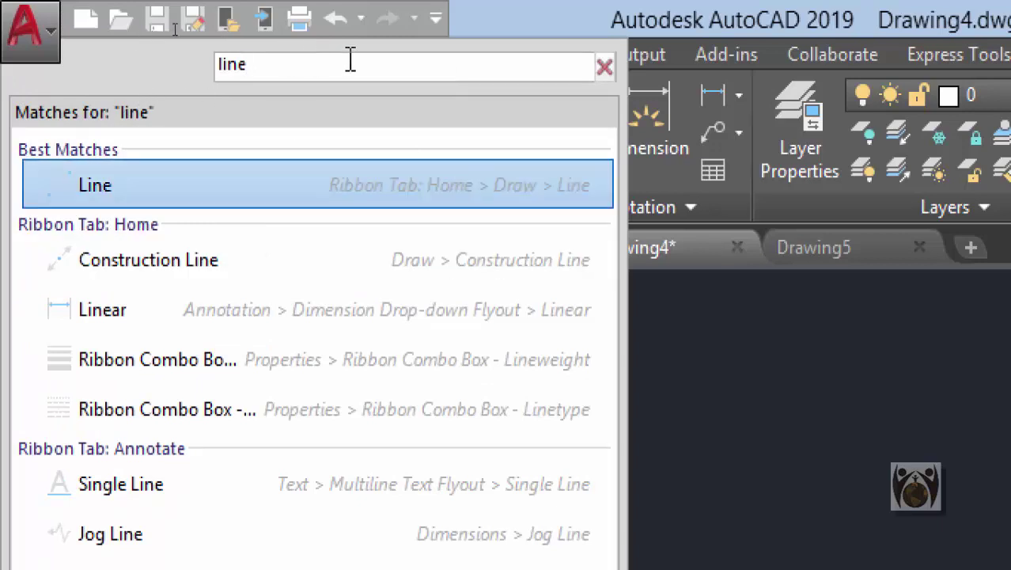
key("BackSpace")
key("BackSpace")
key("BackSpace")
key("BackSpace")
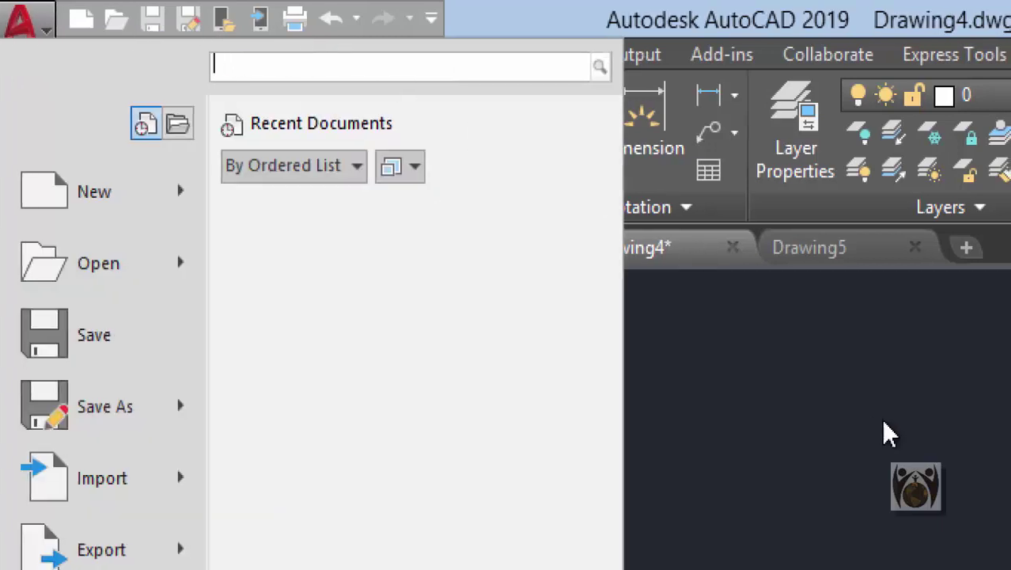
left_click(885, 431)
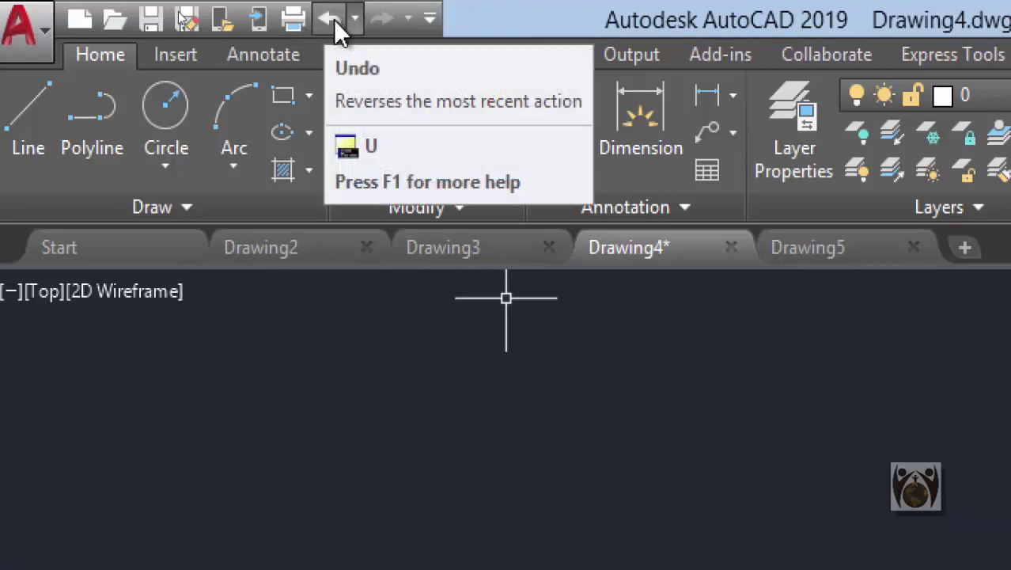
left_click(429, 17)
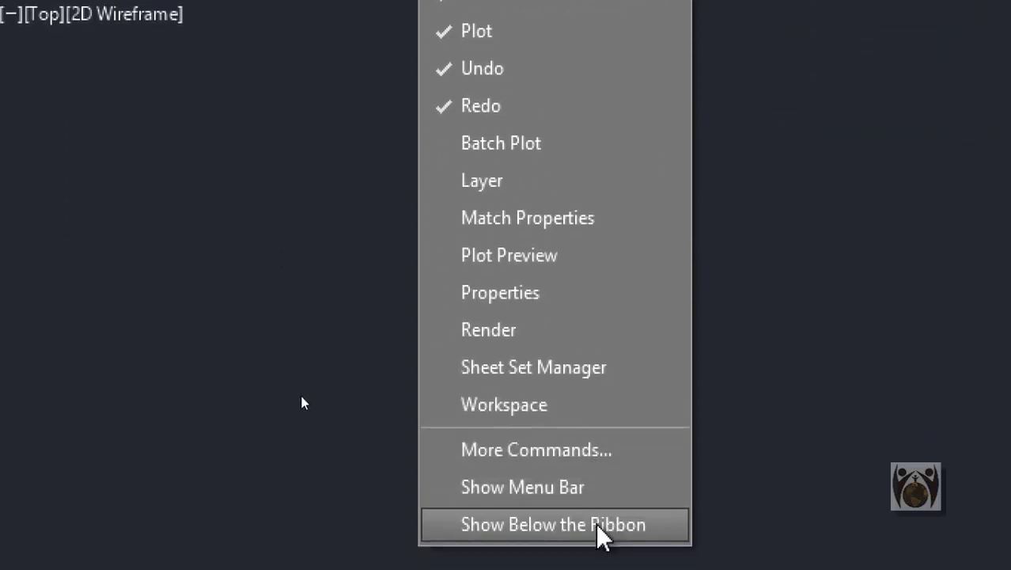
left_click(775, 376)
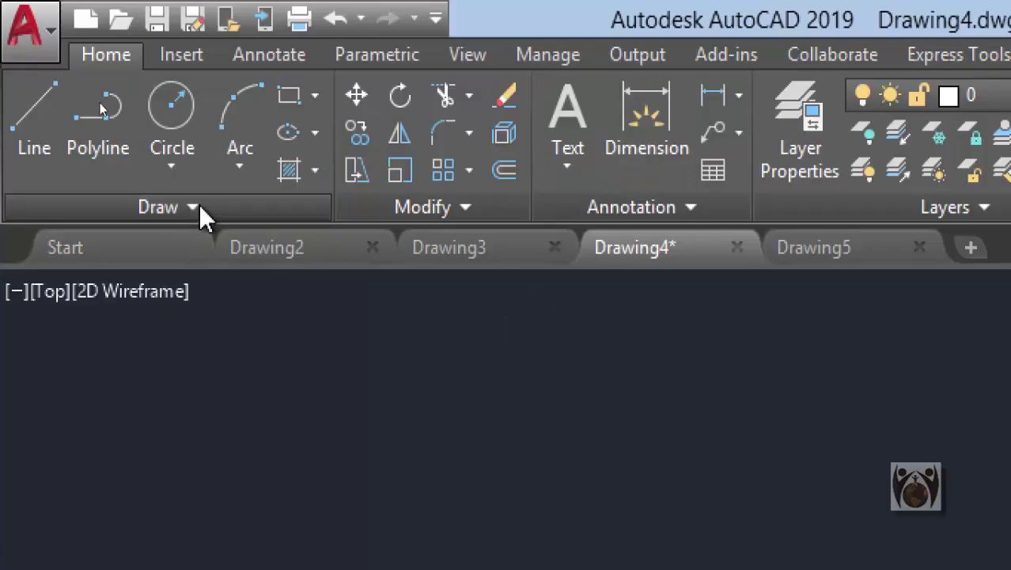
left_click(198, 207)
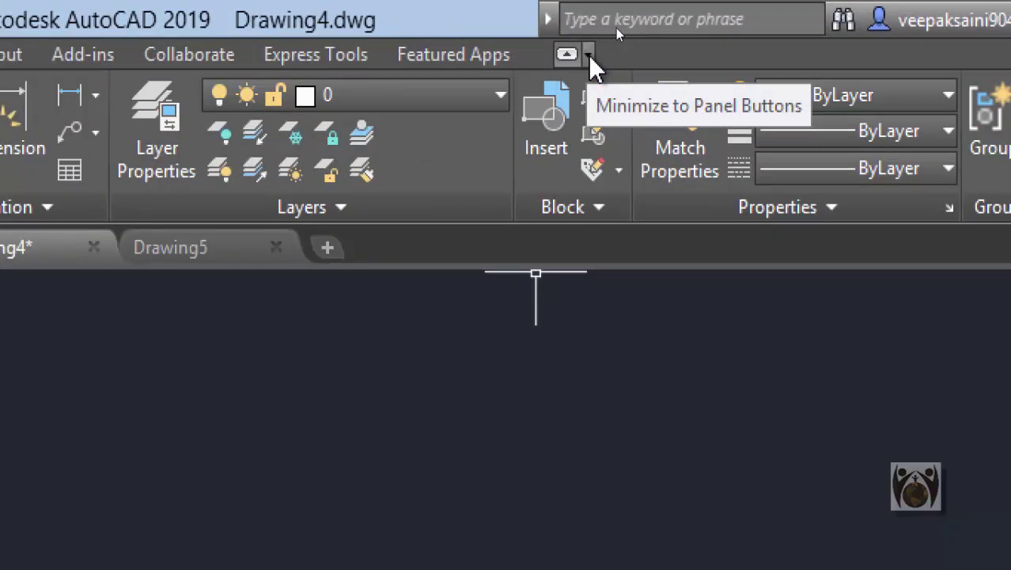
left_click(589, 55)
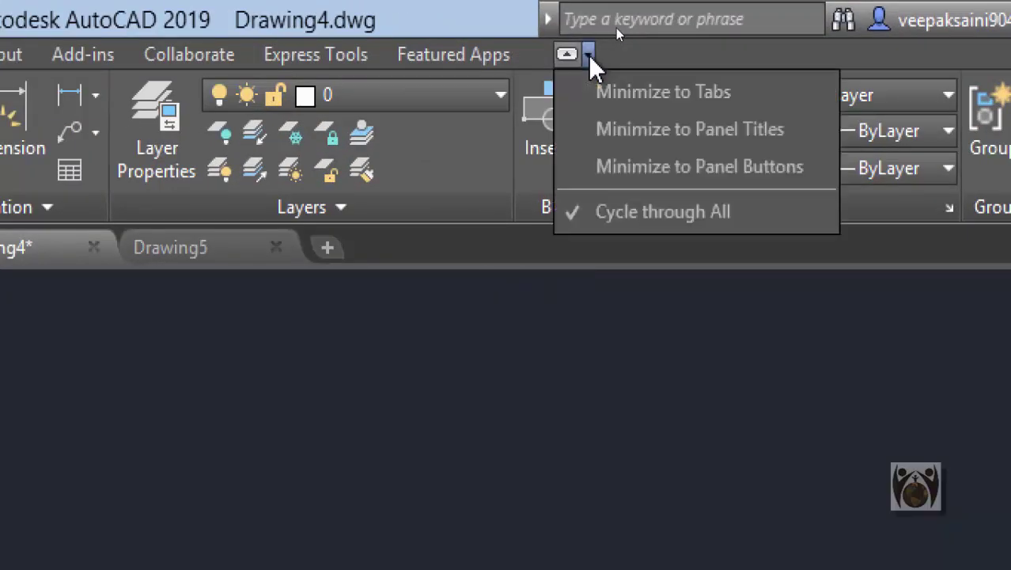
left_click(588, 55)
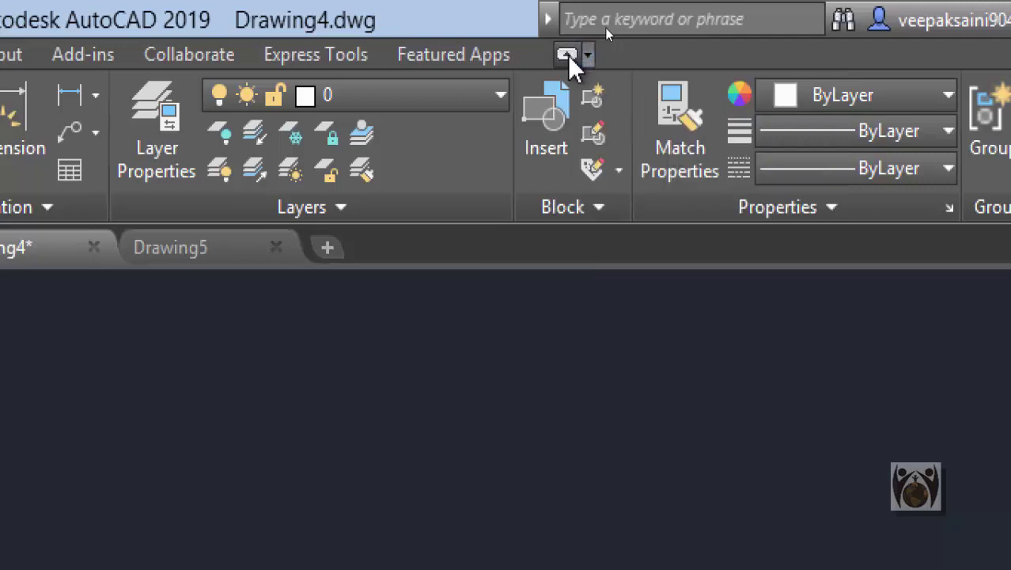
left_click(566, 55)
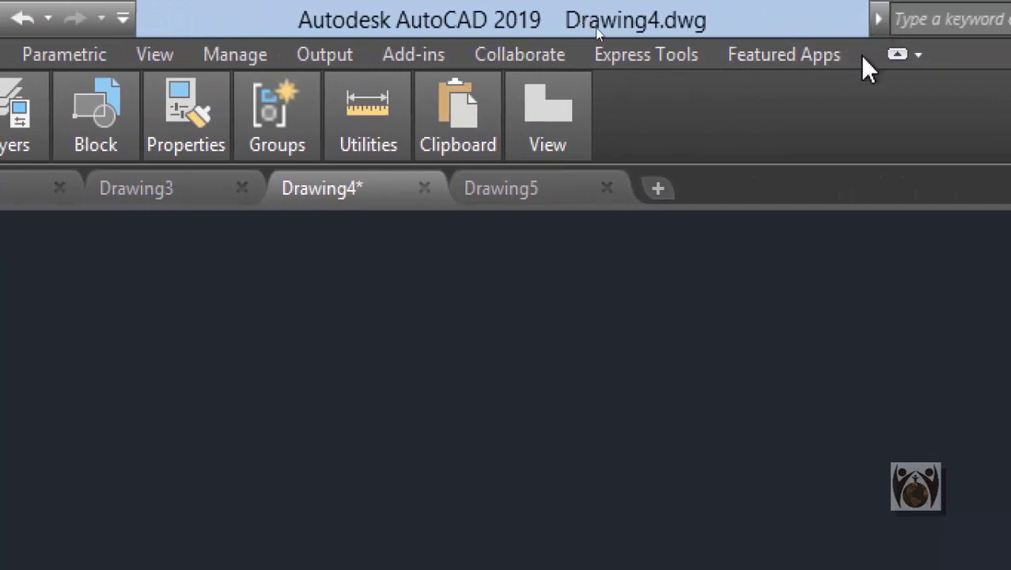
left_click(874, 53)
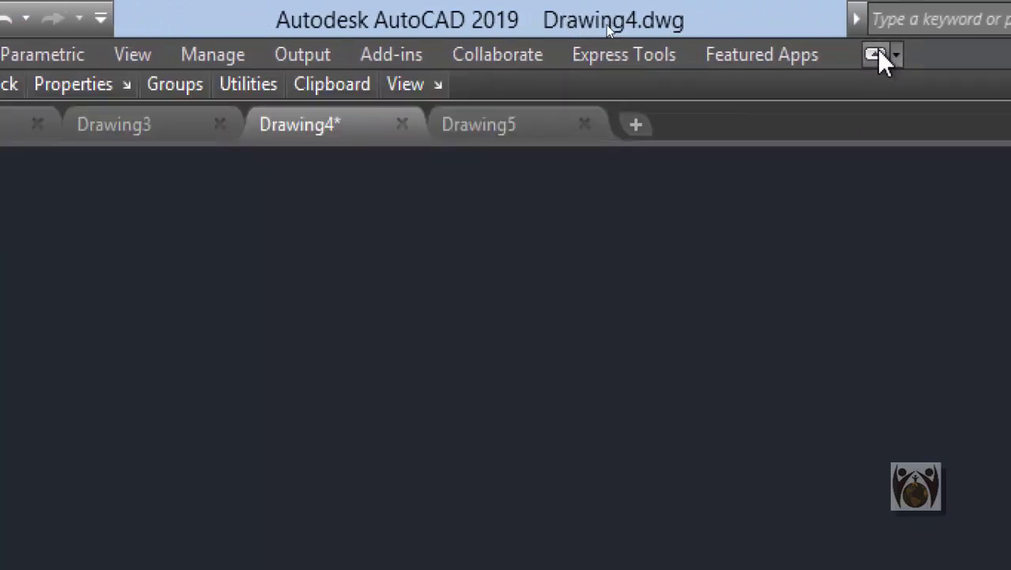
left_click(876, 53)
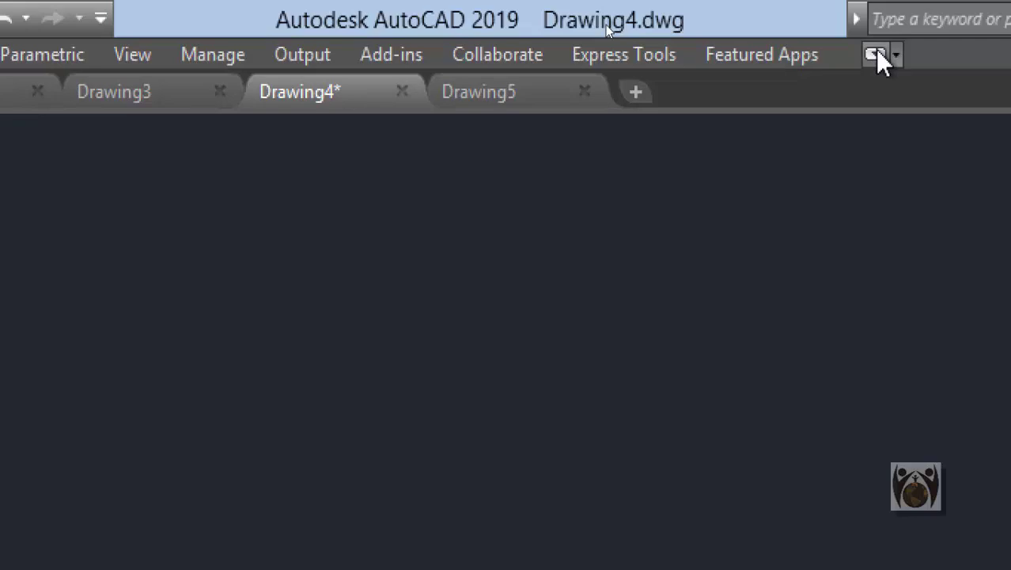
left_click(875, 54)
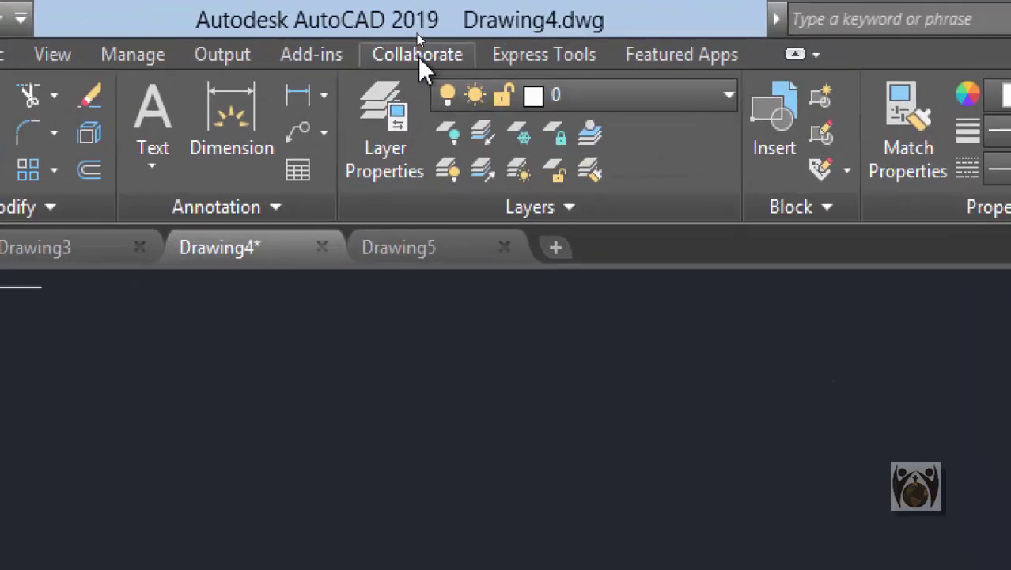
Show the Collaborate tools and look at the DWG Compare setup without running it
left_click(415, 28)
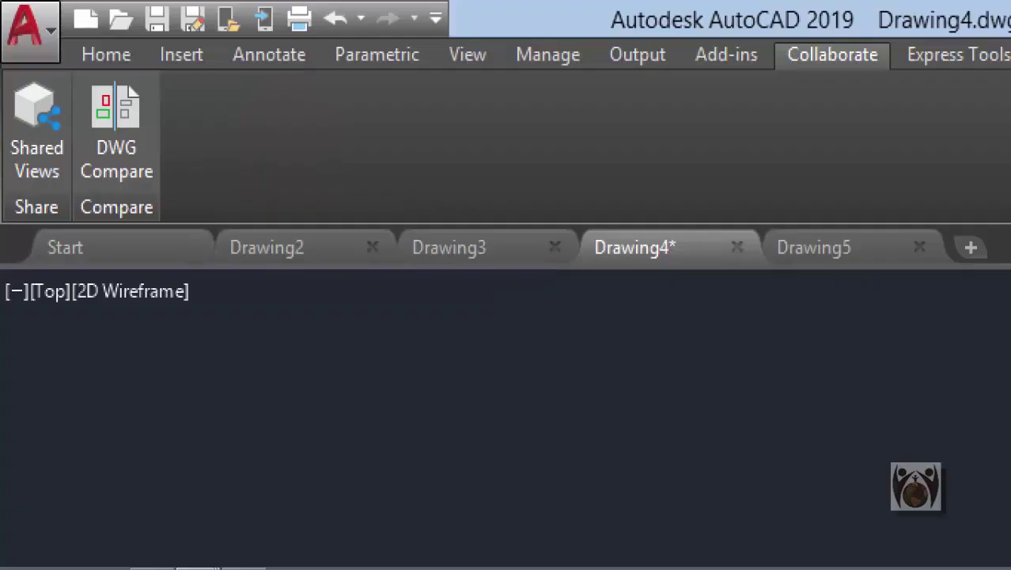
left_click(138, 171)
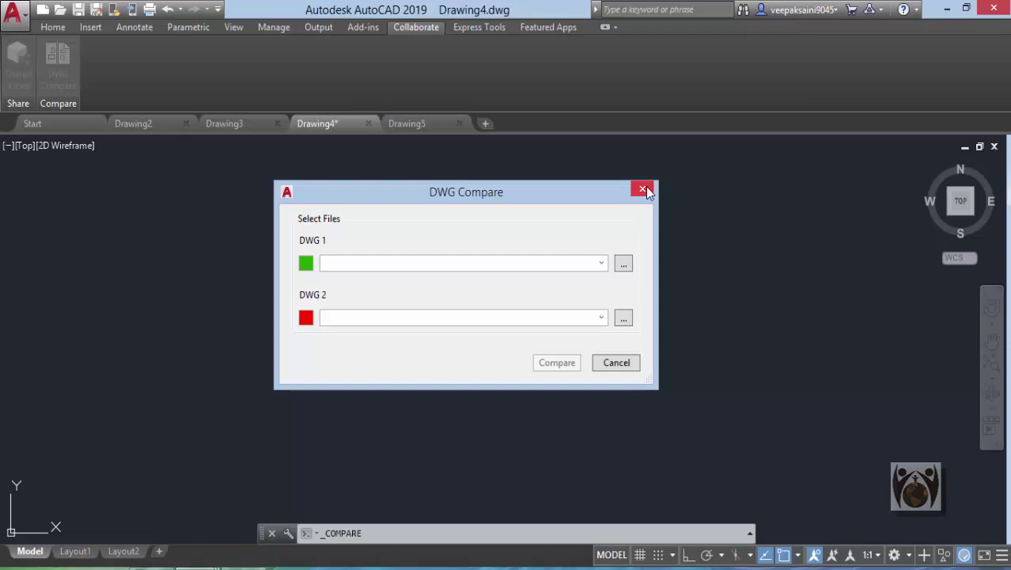
left_click(614, 363)
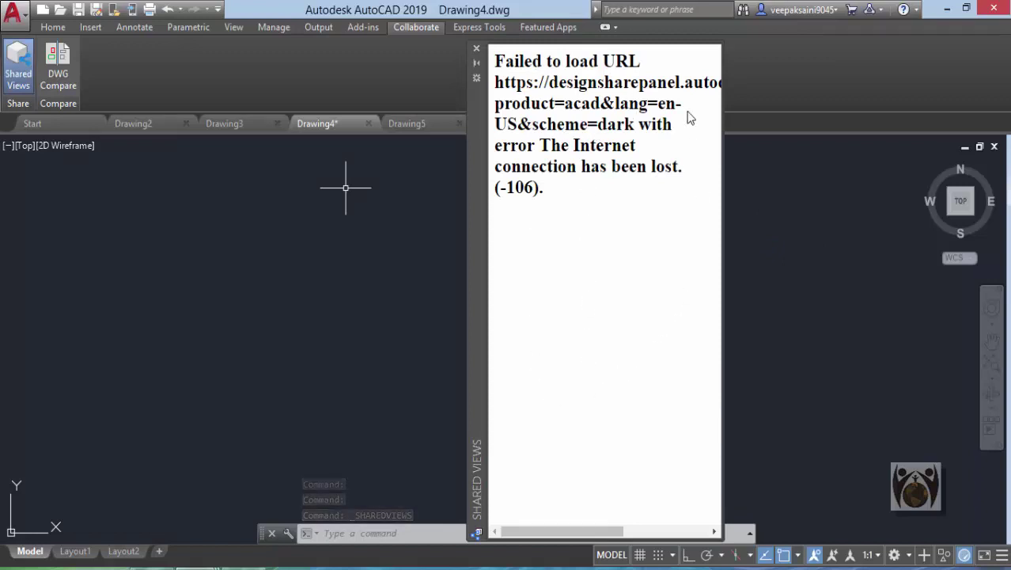
Dismiss the offline Shared Views panel, cancel the command with Esc, and return to Home tools
left_click(476, 49)
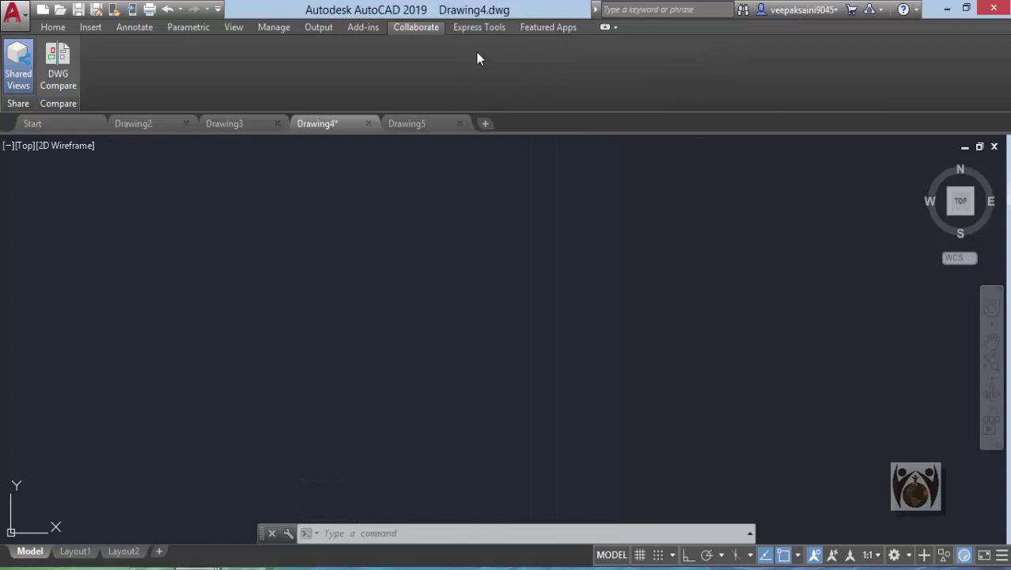
left_click(11, 68)
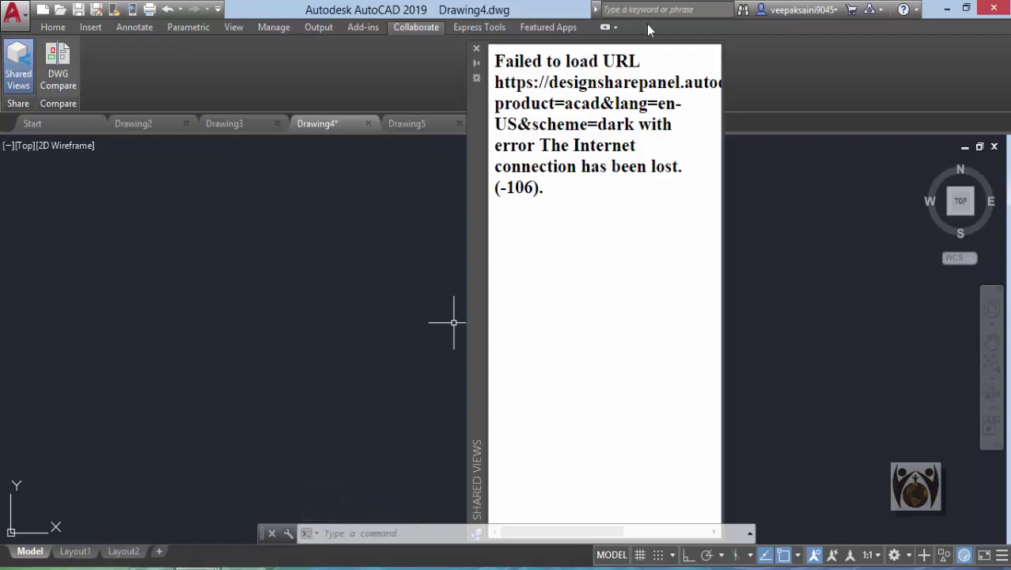
left_click(476, 49)
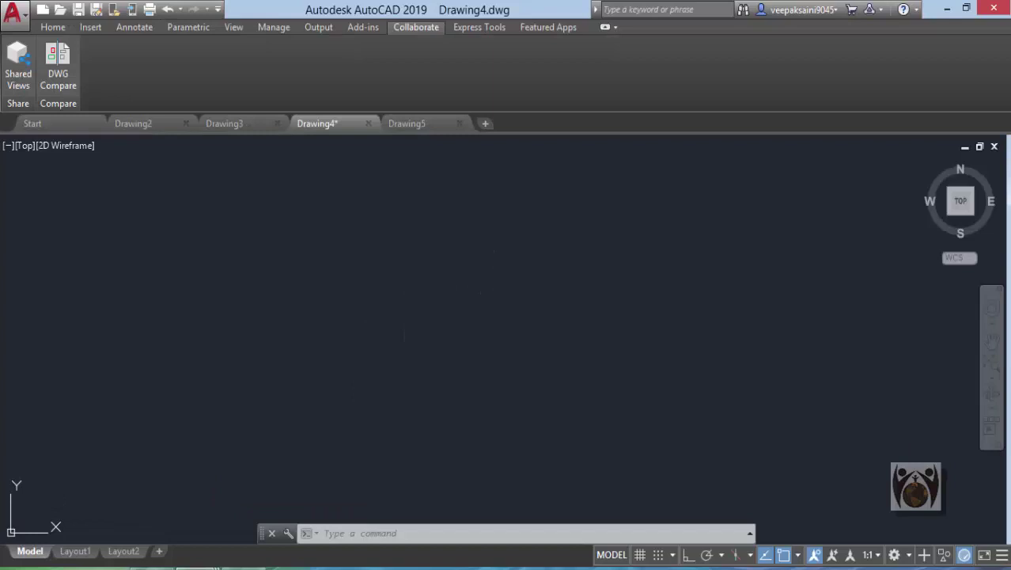
key("Escape")
key("Escape")
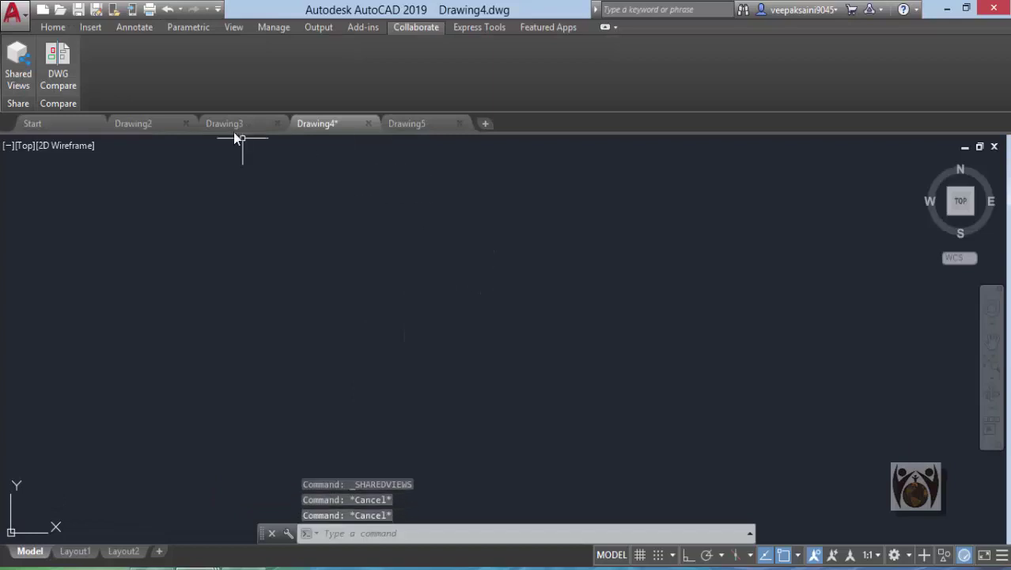
key("Escape")
left_click(53, 26)
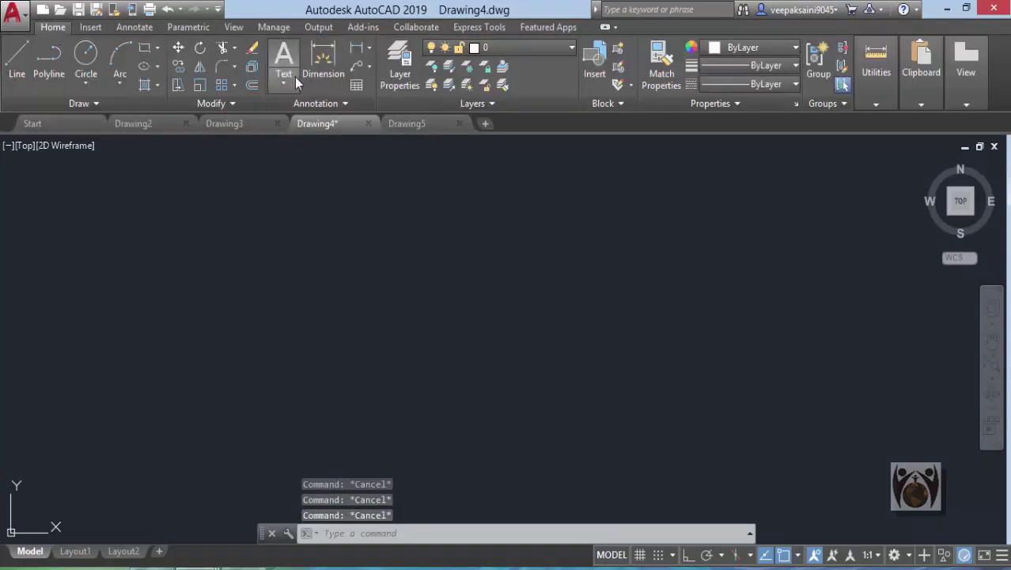
Move through the Annotate and Insert tabs and review the PDF Import dropdown options
left_click(132, 27)
left_click(90, 27)
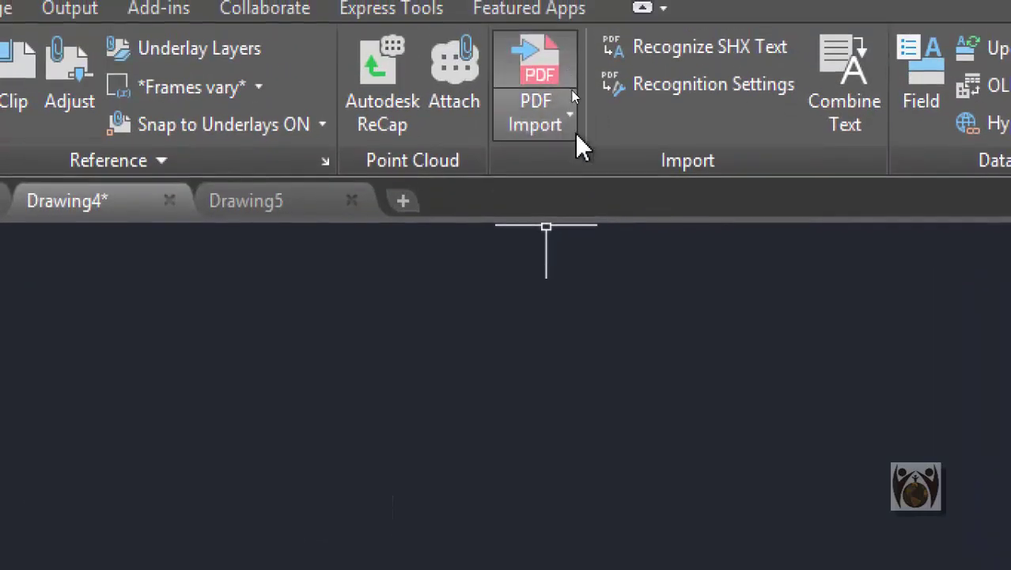
left_click(568, 118)
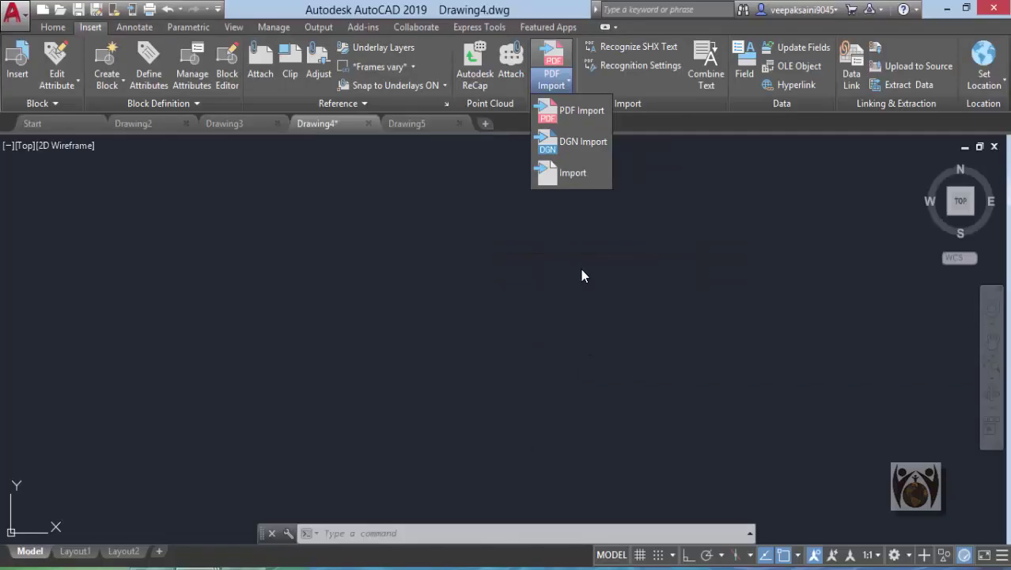
left_click(581, 276)
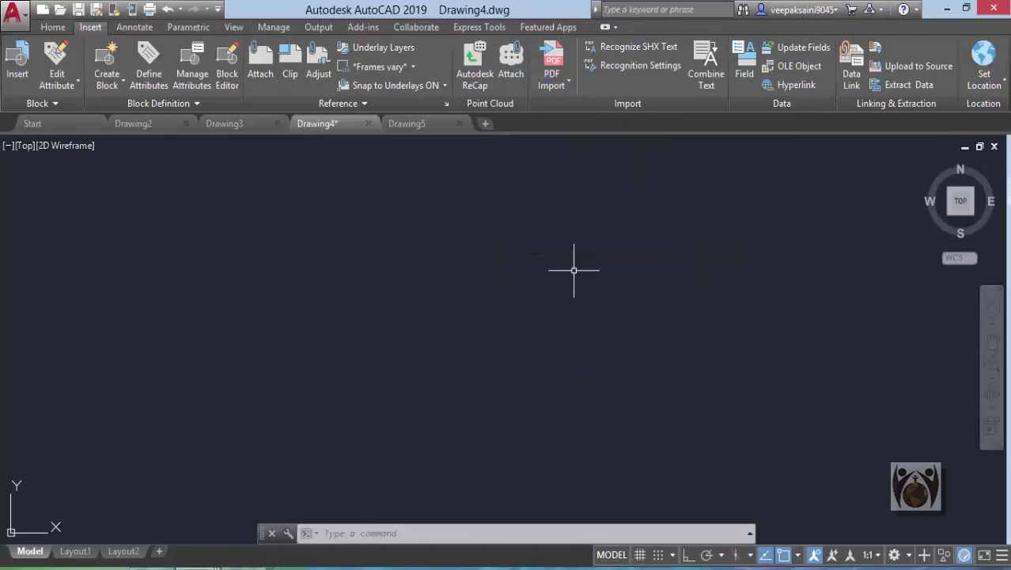
left_click(564, 87)
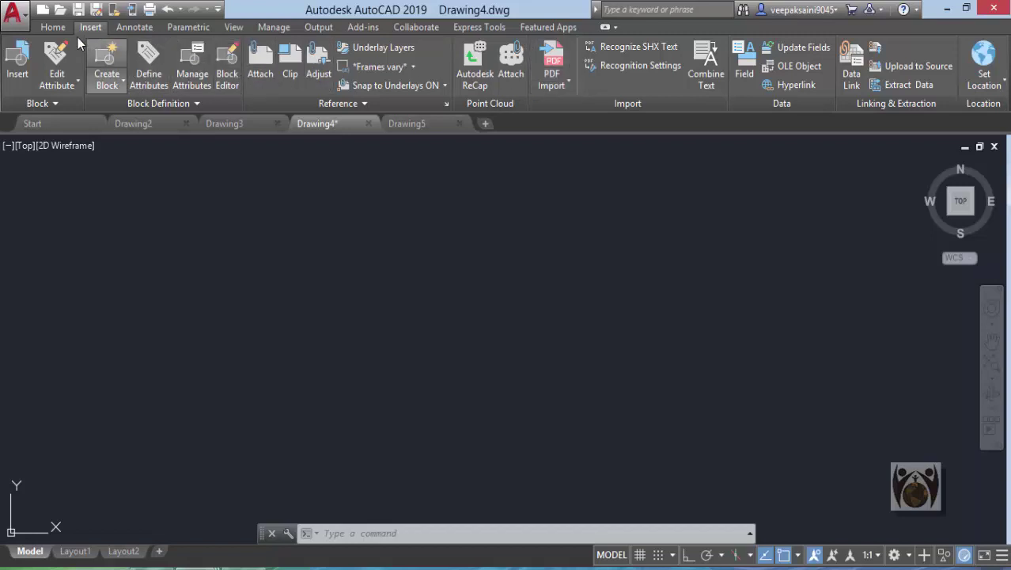
Browse the Workspace Settings list from the status bar gear and cancel, keeping Drafting & Annotation current
left_click(52, 28)
left_click(548, 300)
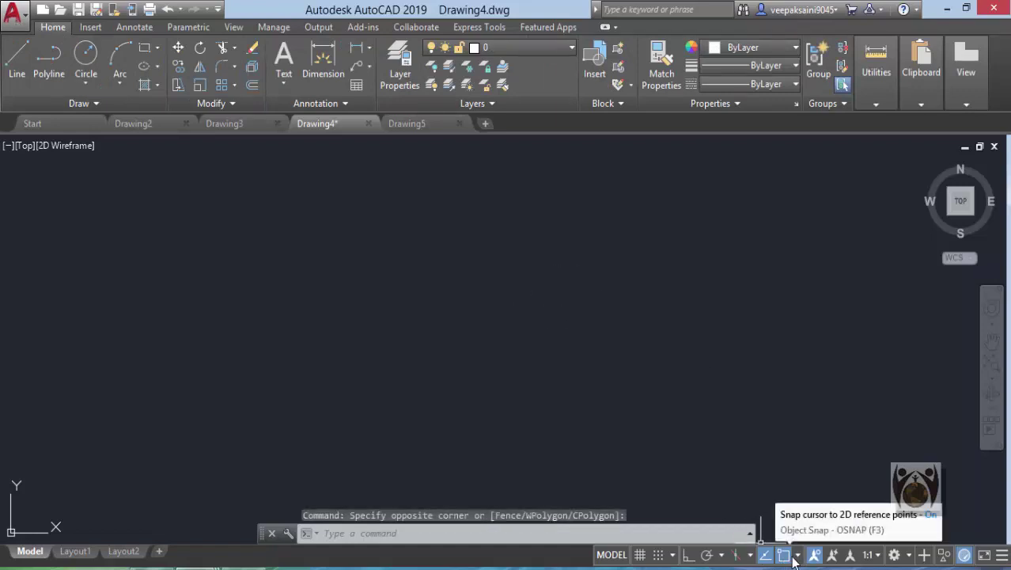
left_click(894, 554)
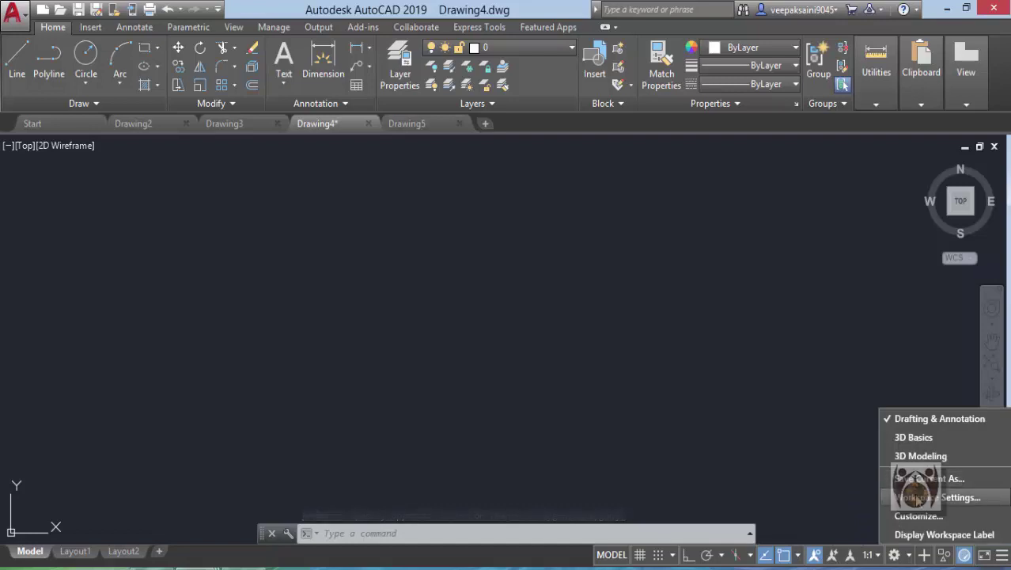
left_click(938, 497)
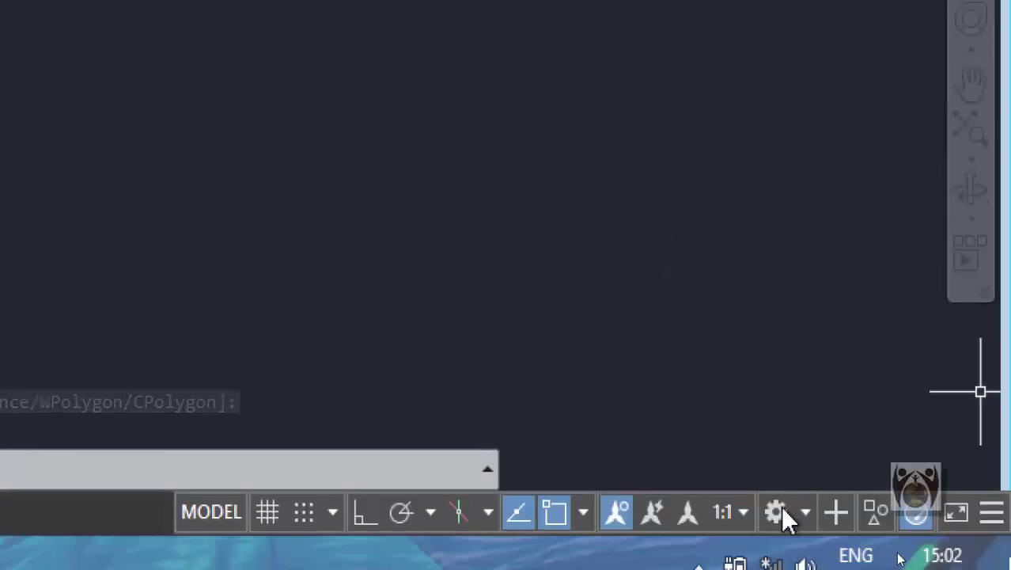
left_click(781, 507)
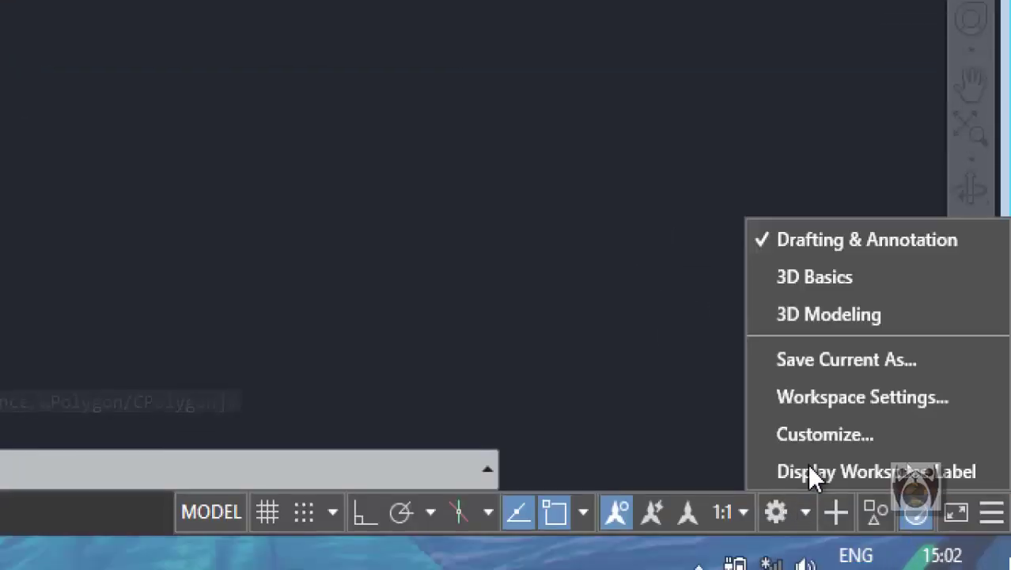
left_click(844, 398)
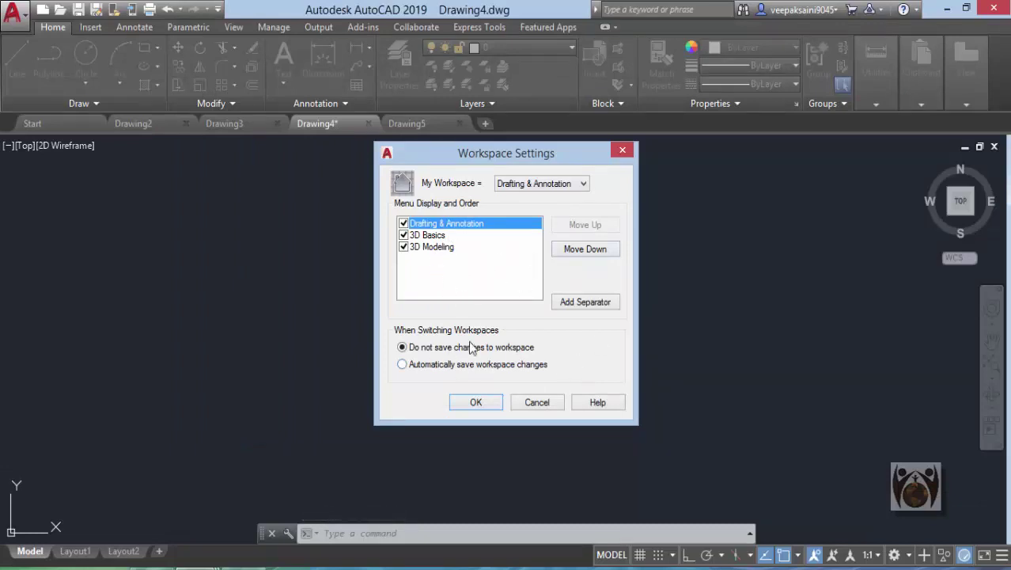
left_click(439, 247)
left_click(439, 224)
left_click(538, 401)
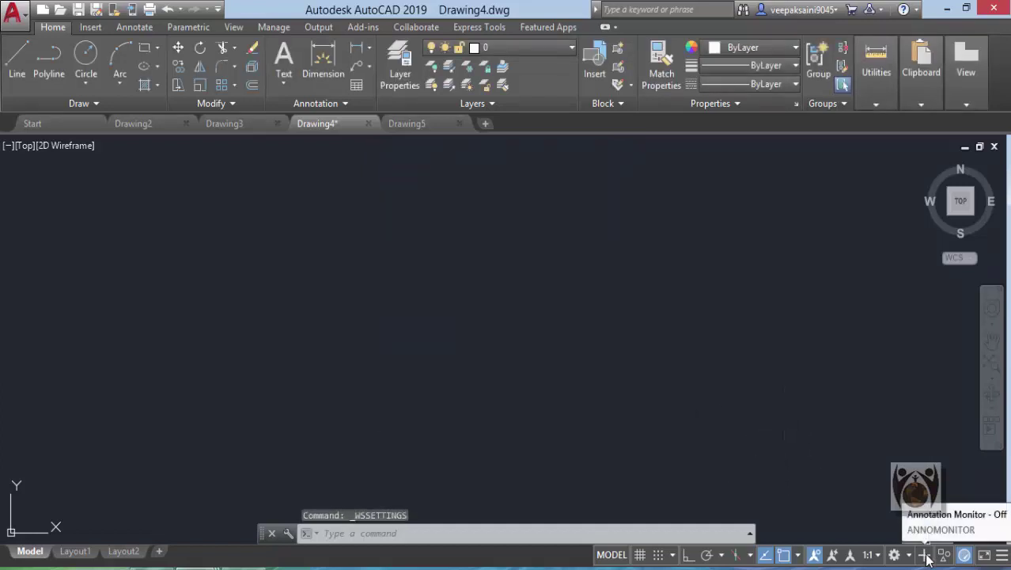
left_click(799, 555)
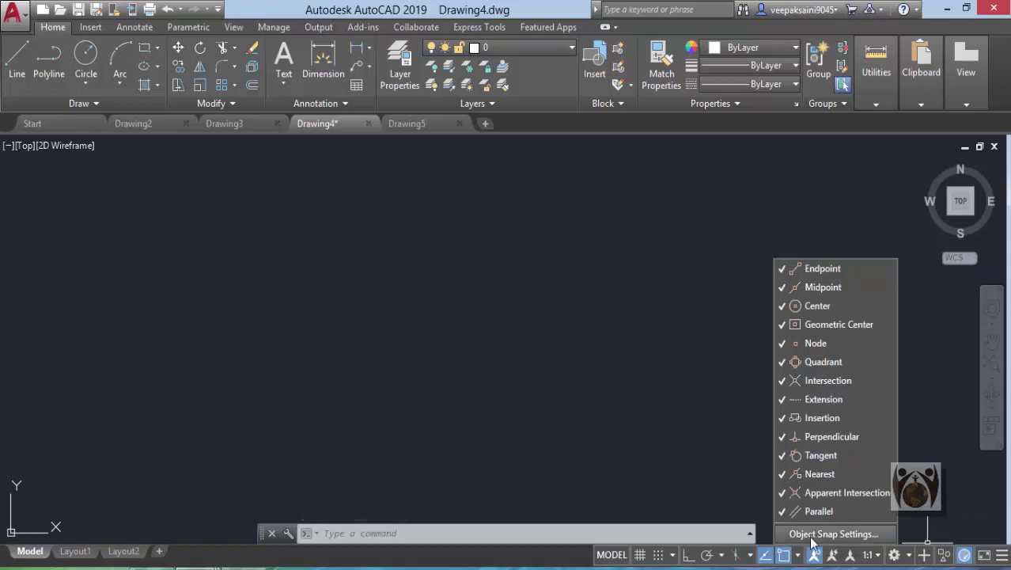
left_click(812, 534)
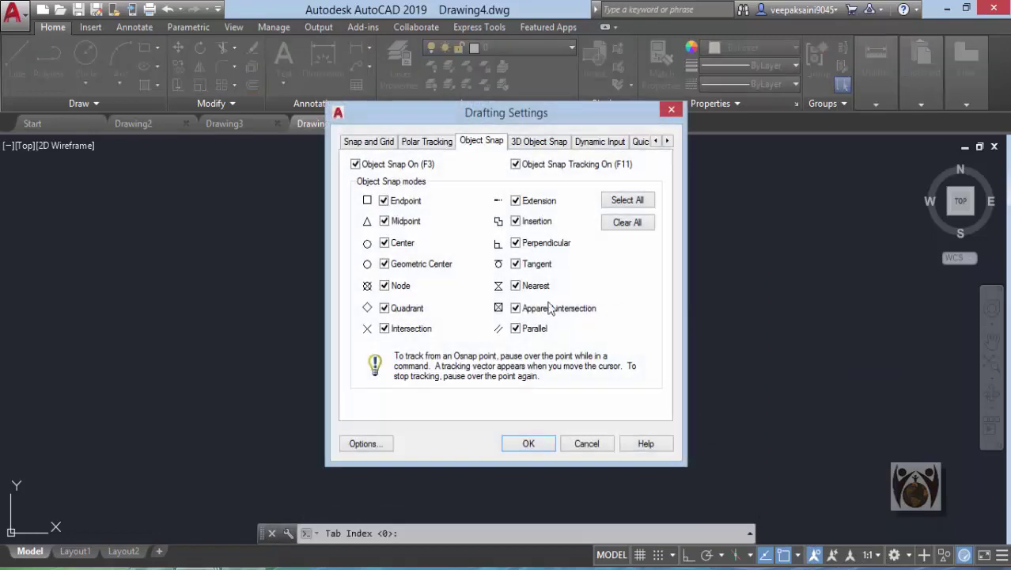
left_click_drag(434, 113, 280, 119)
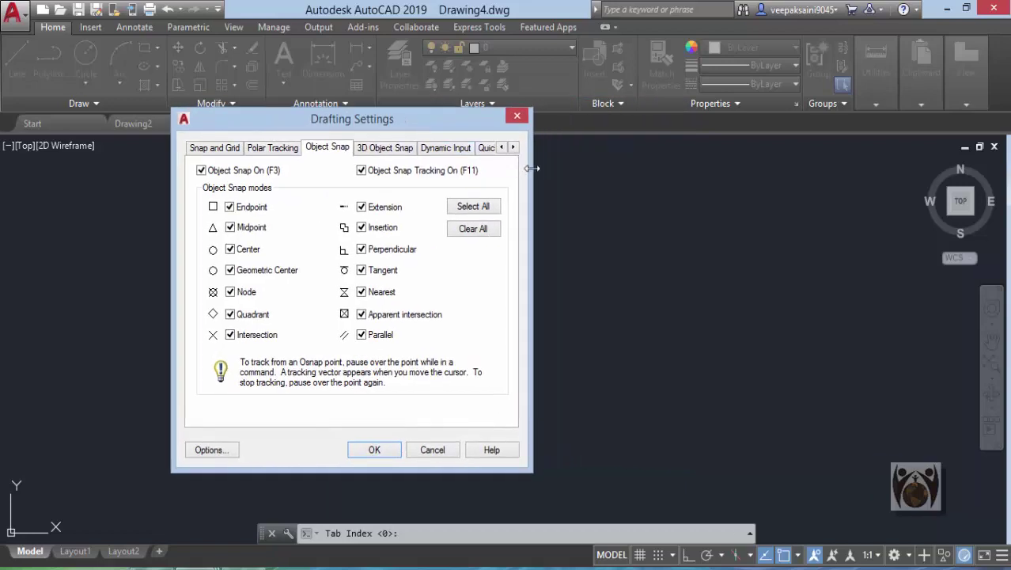
mouse_move(532, 168)
left_mouse_down()
mouse_move(601, 172)
mouse_move(518, 195)
mouse_move(818, 230)
left_mouse_up()
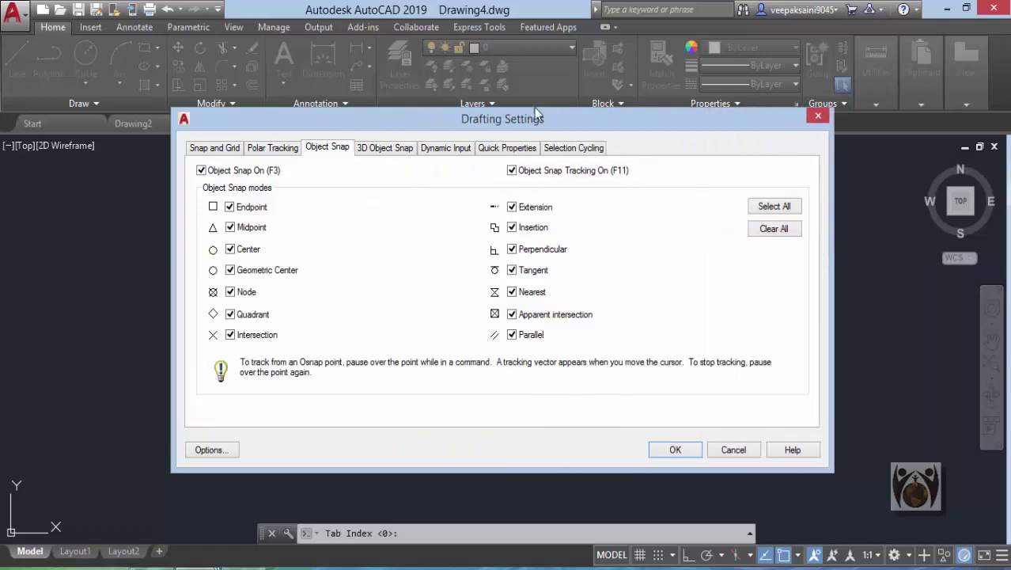
left_click_drag(534, 117, 518, 72)
left_click_drag(590, 428, 583, 333)
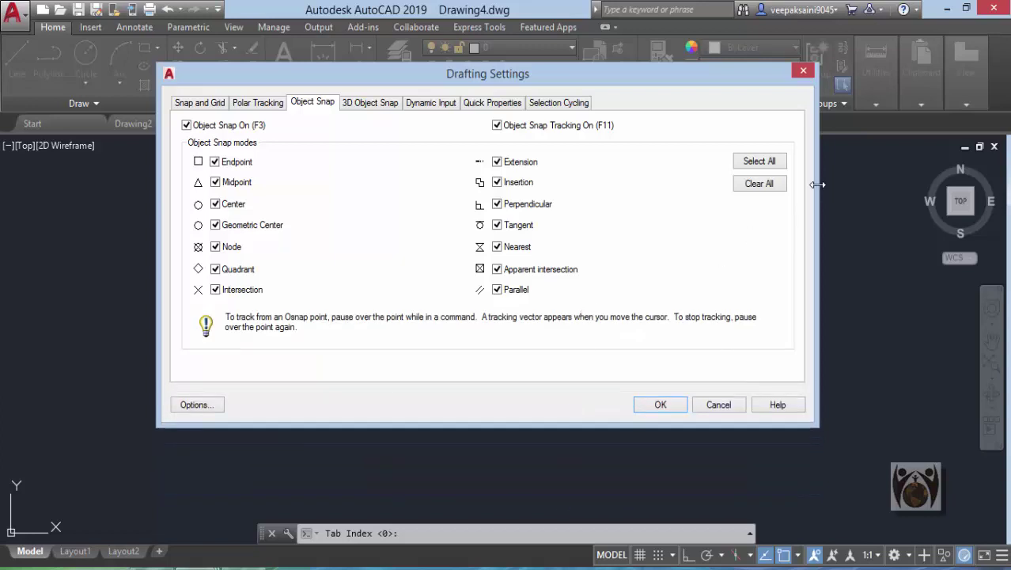
mouse_move(817, 184)
left_mouse_down()
mouse_move(535, 181)
mouse_move(574, 182)
left_mouse_up()
left_click(556, 103)
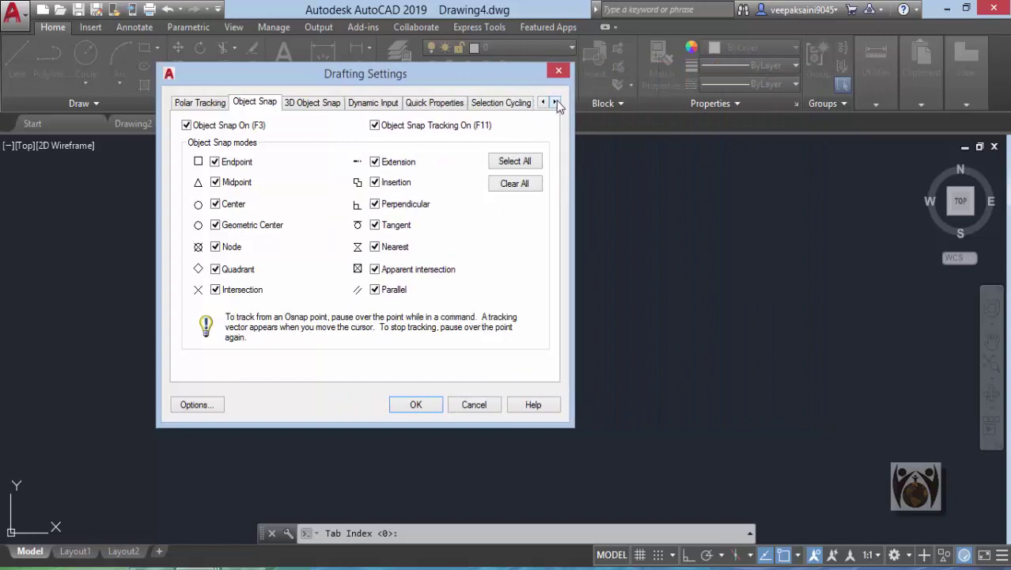
left_click(545, 103)
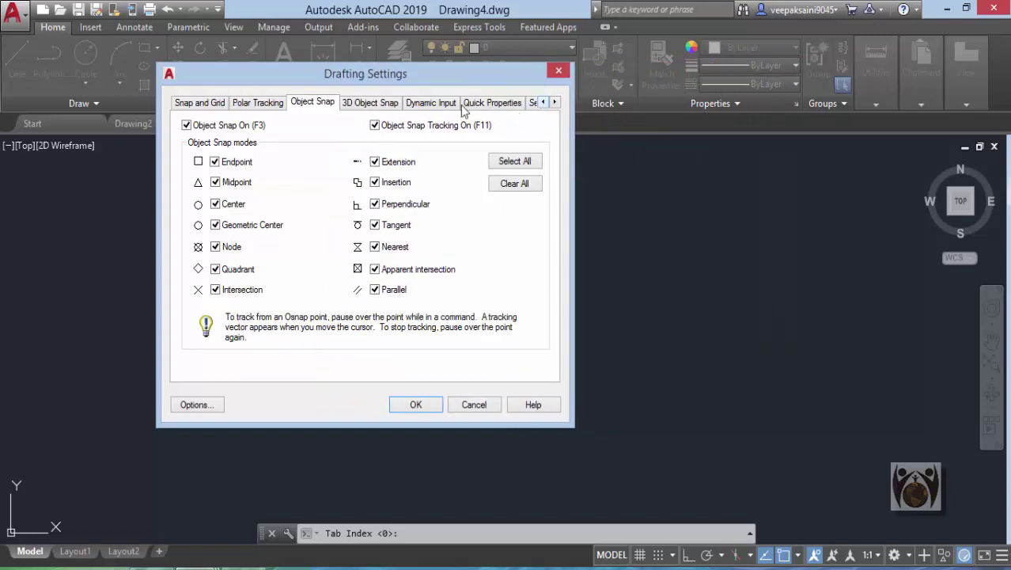
left_click_drag(576, 149, 891, 150)
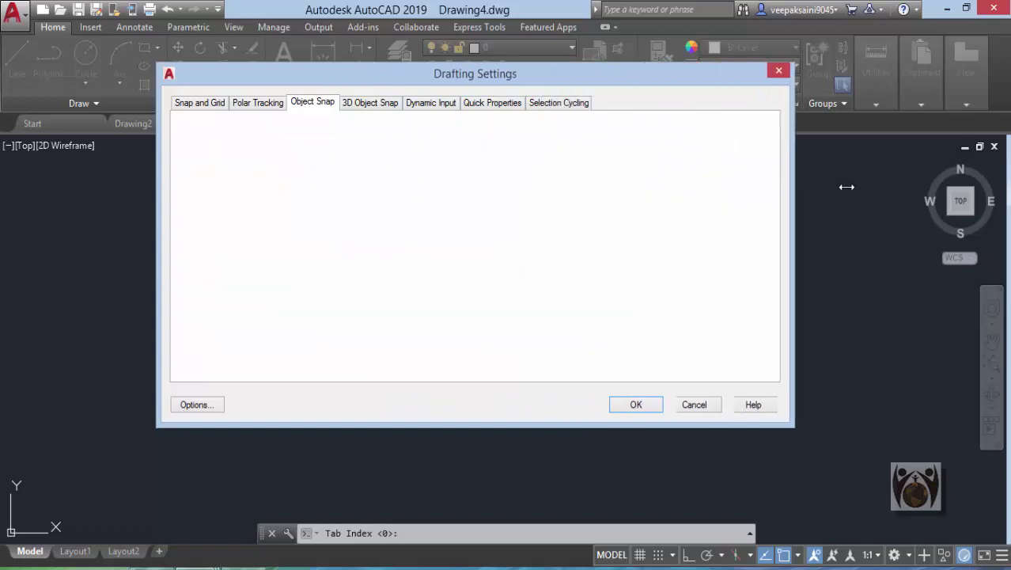
left_click_drag(587, 76, 515, 66)
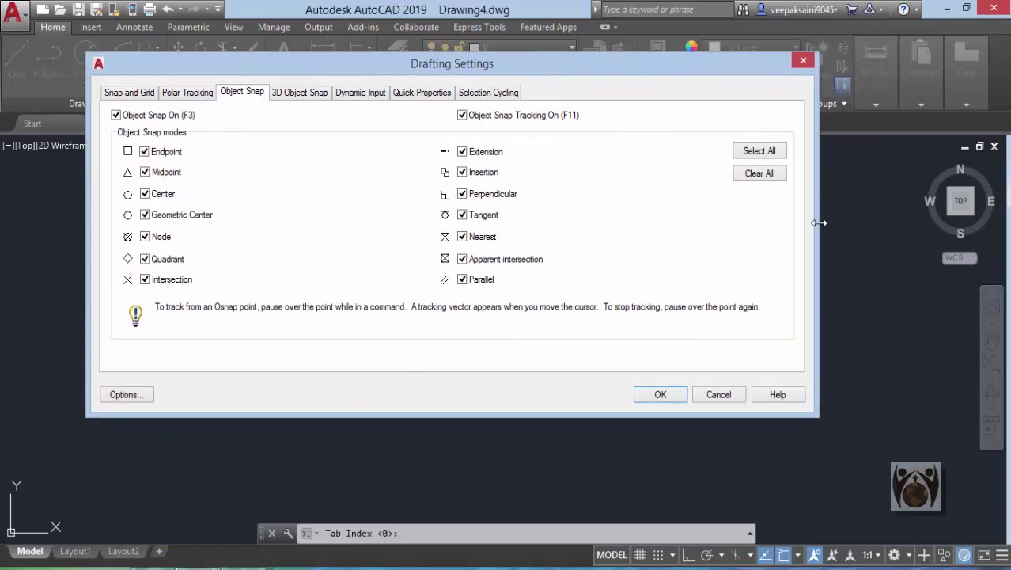
left_click_drag(802, 417, 801, 478)
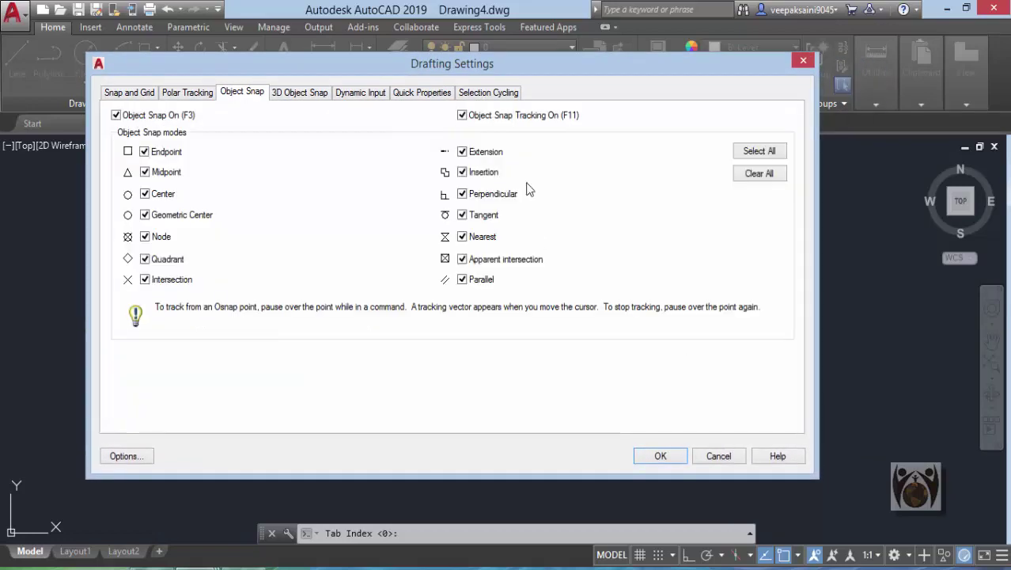
left_click(487, 93)
left_click(422, 92)
left_click(360, 93)
left_click(299, 93)
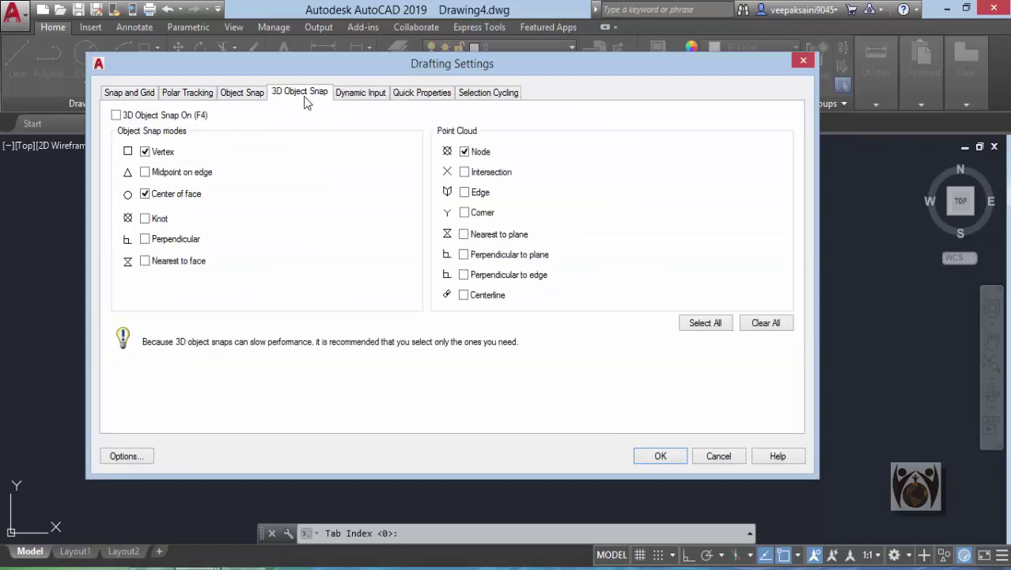
left_click(241, 93)
left_click(803, 61)
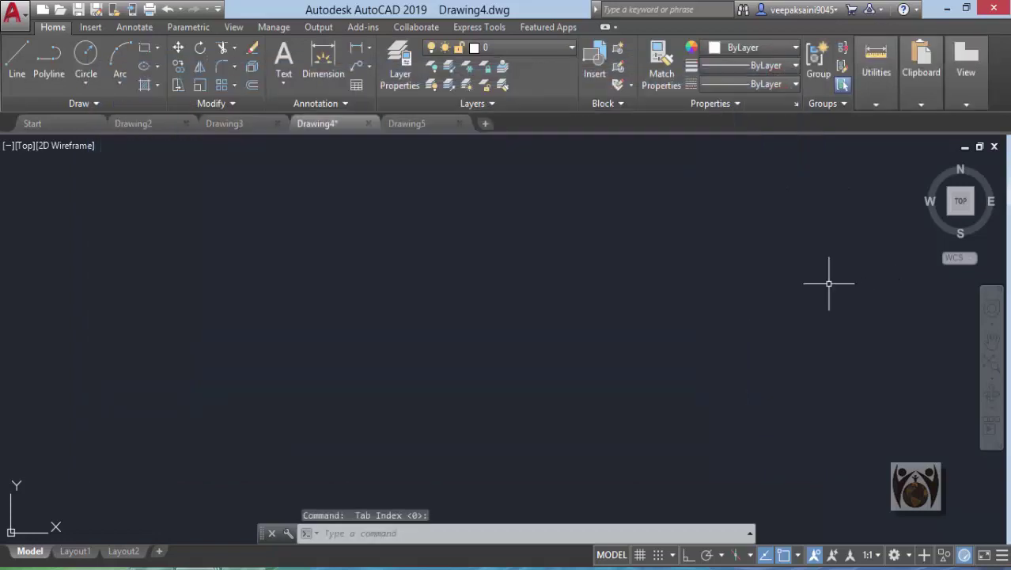